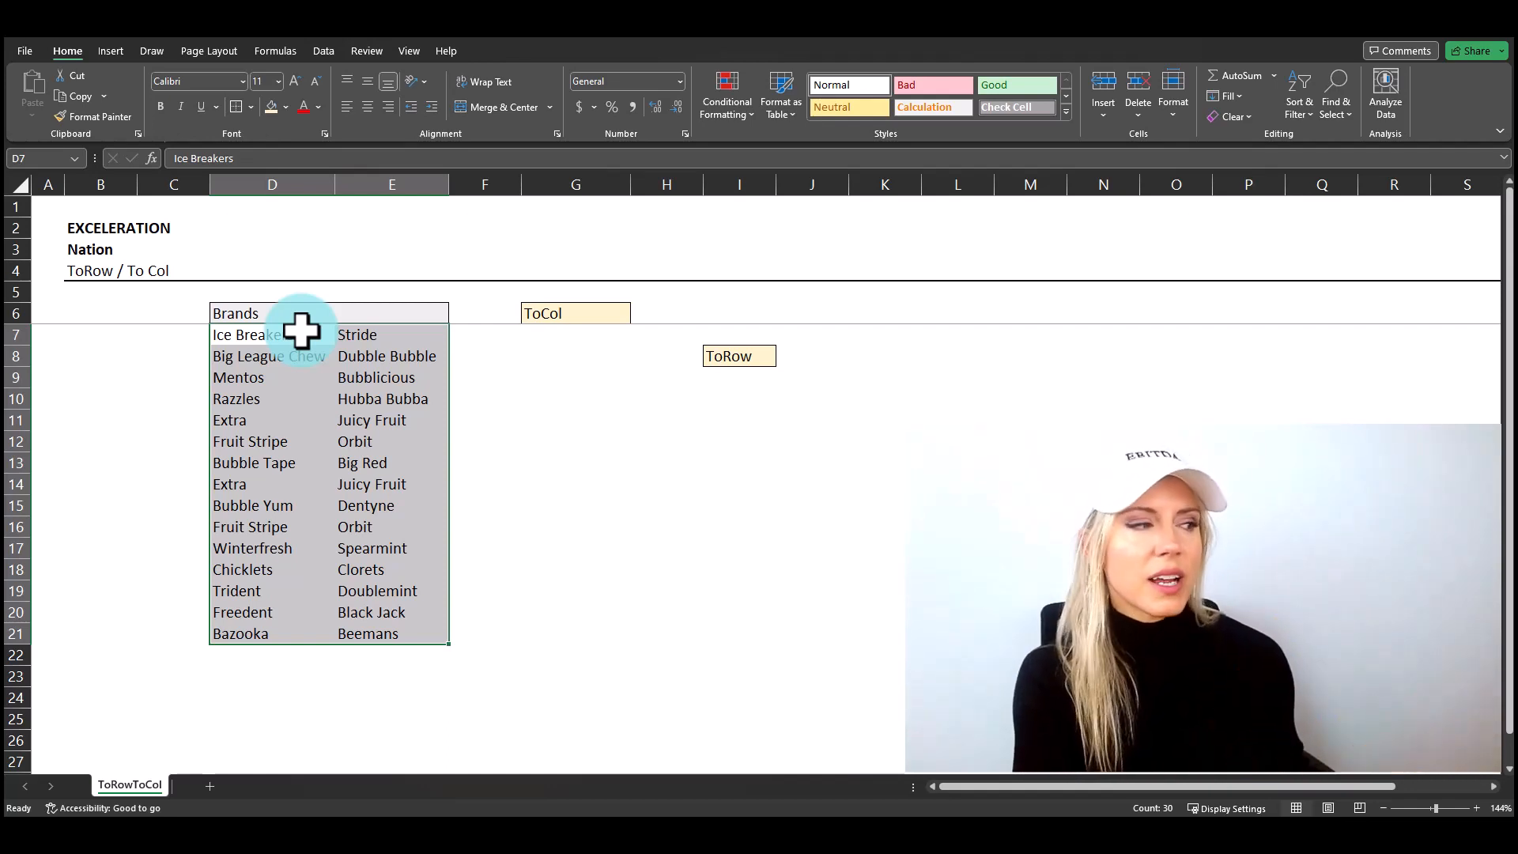
Step: Enter =TOCOL(D7:E21) in cell G7 under the ToCol header to stack the two brand columns into one
left_click(570, 311)
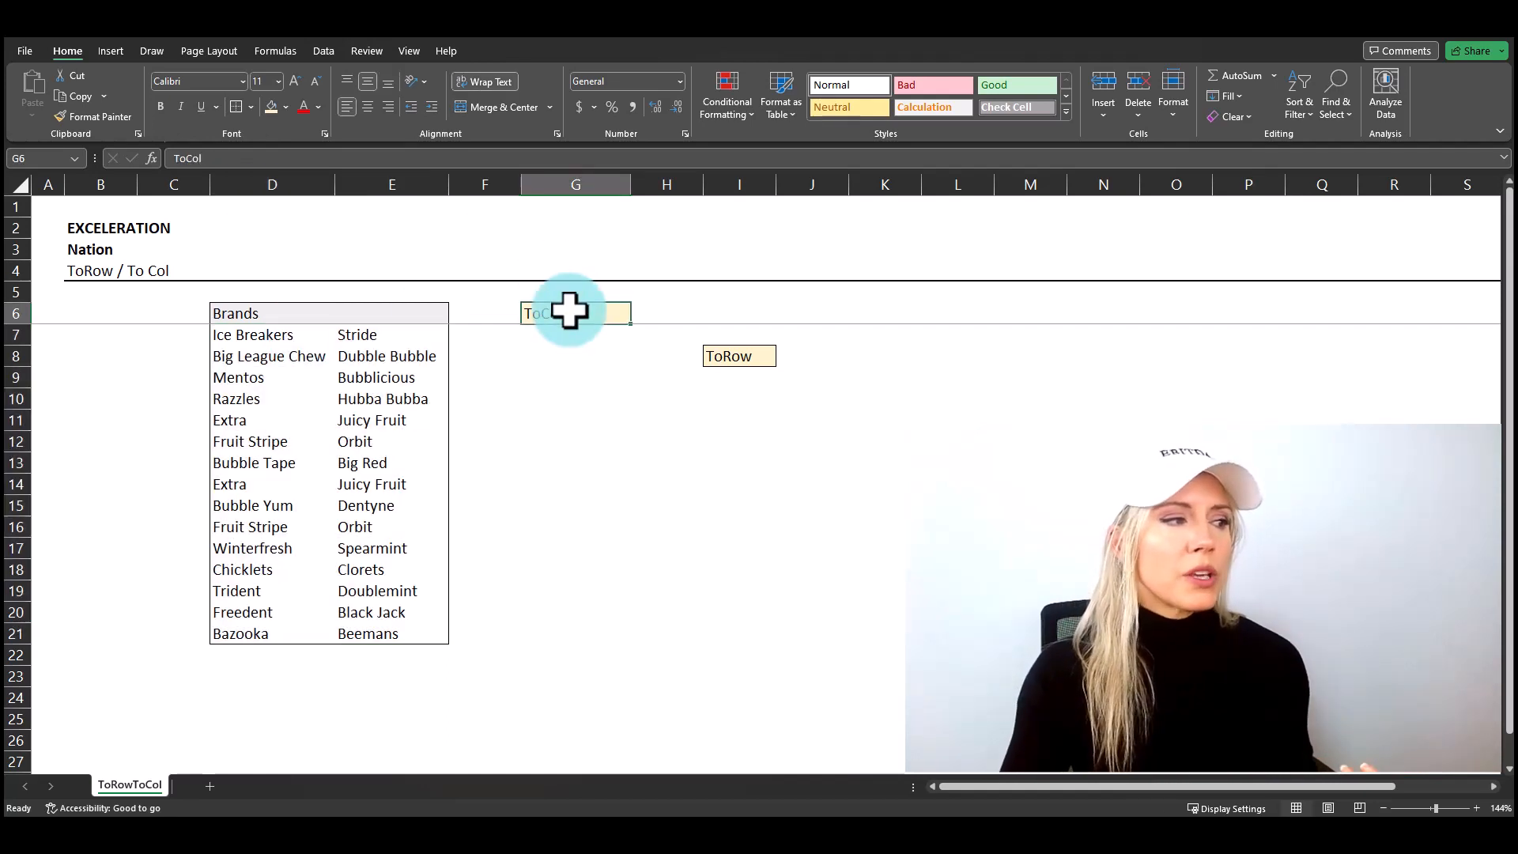
key("Return")
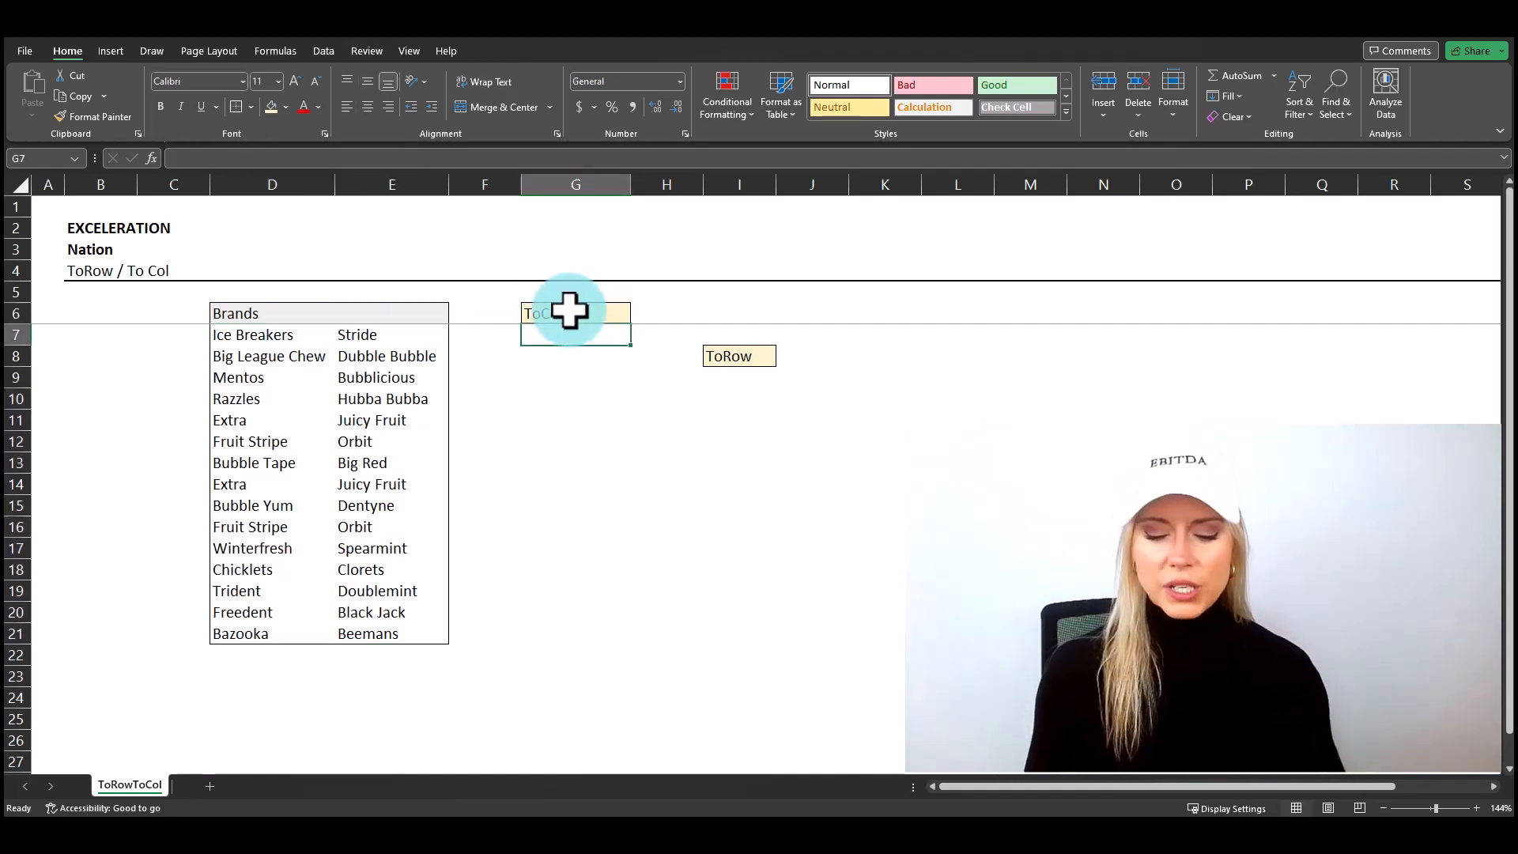
type("=tocol(")
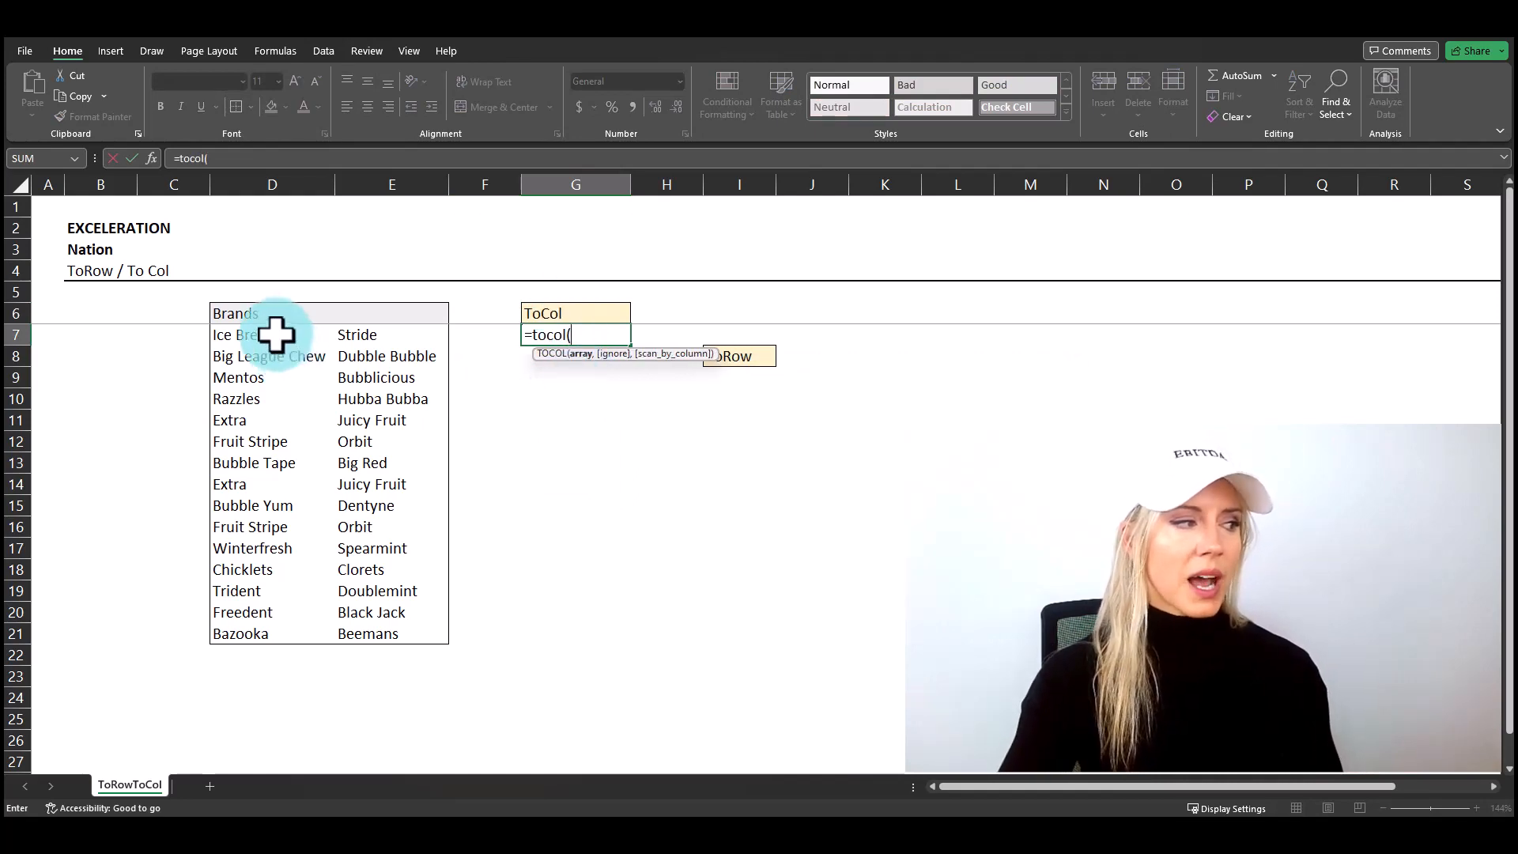
left_click_drag(278, 332, 385, 640)
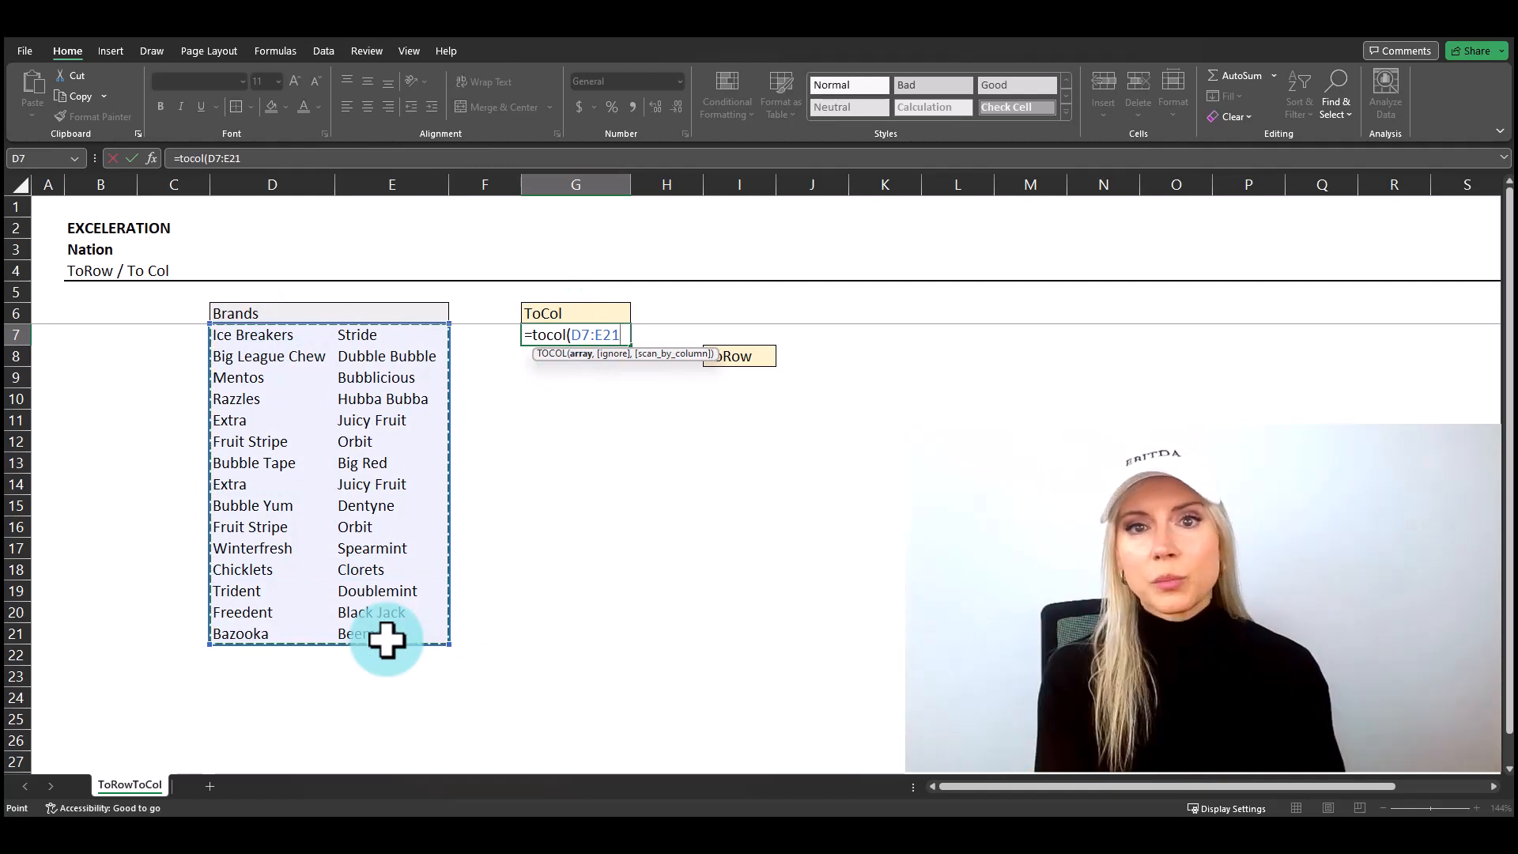
type(")")
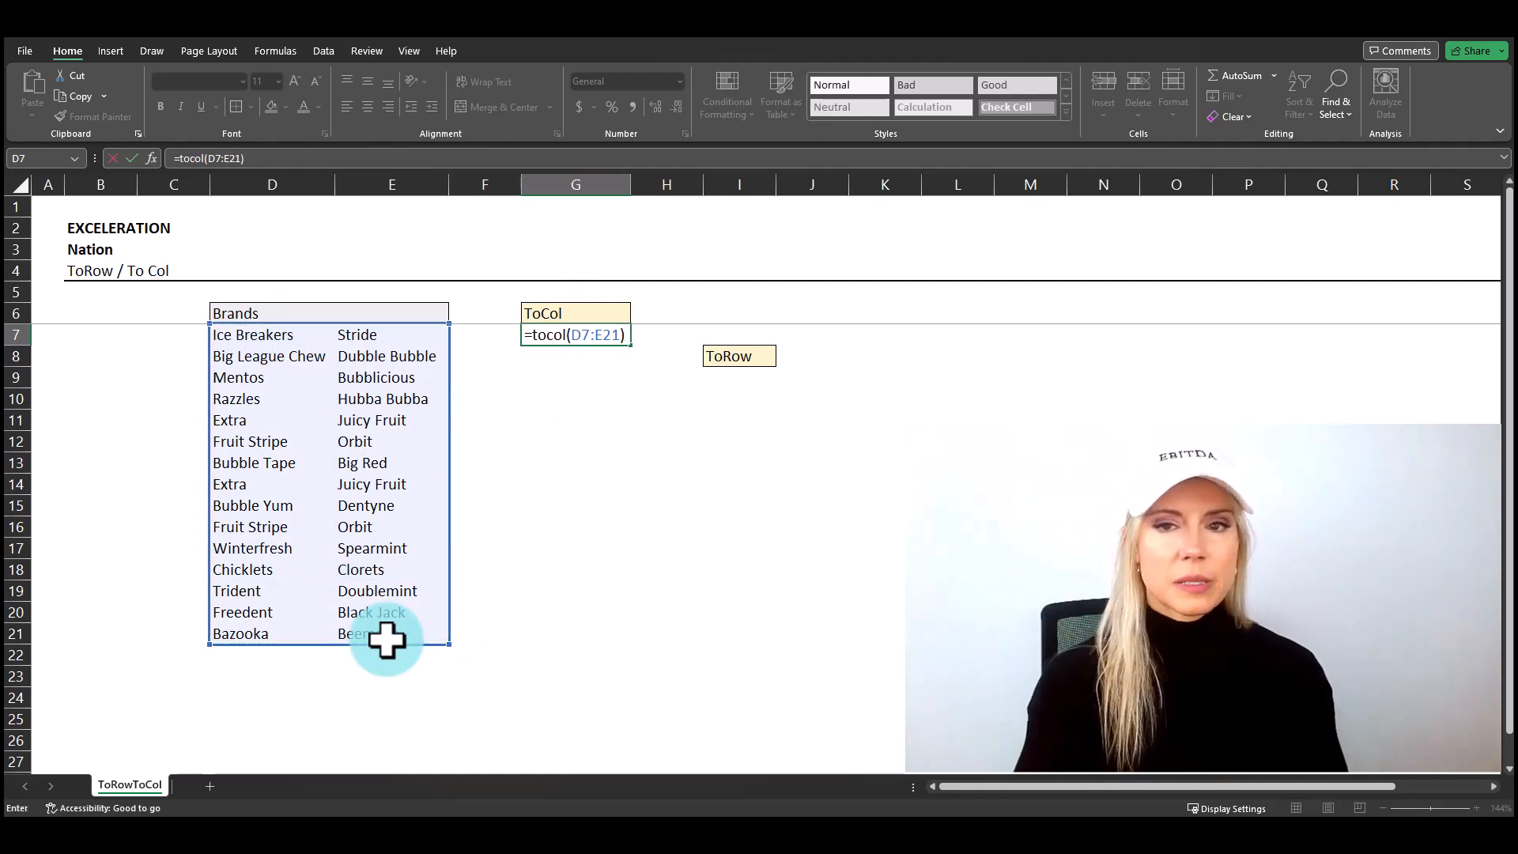
key("ctrl+Return")
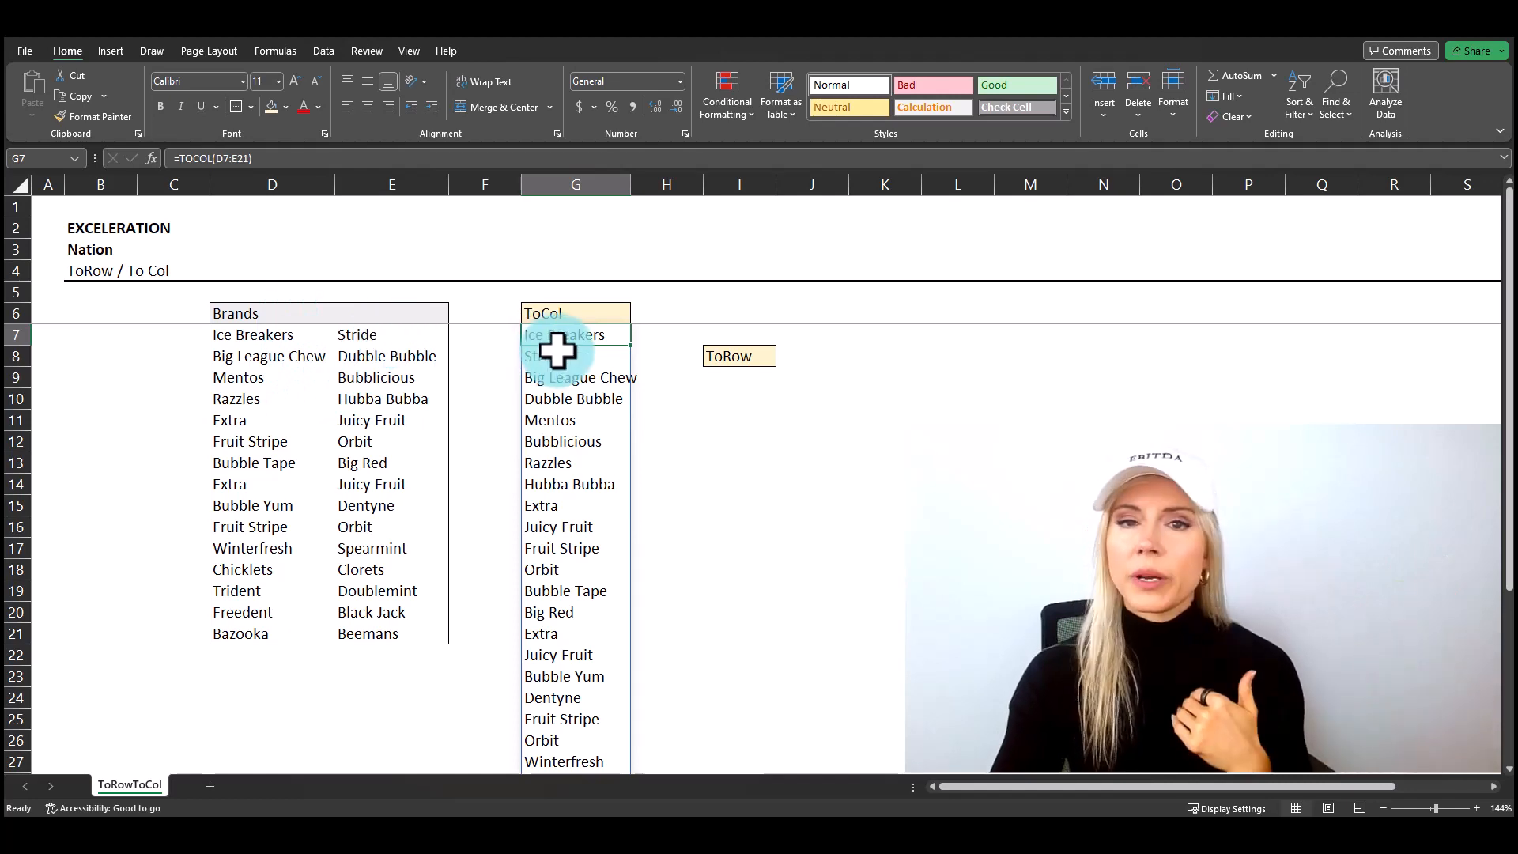
Step: Extend the TOCOL formula in G7 to =TOCOL(D7:E21,,TRUE) so that it scans the brands by column
left_click(272, 158)
key("BackSpace")
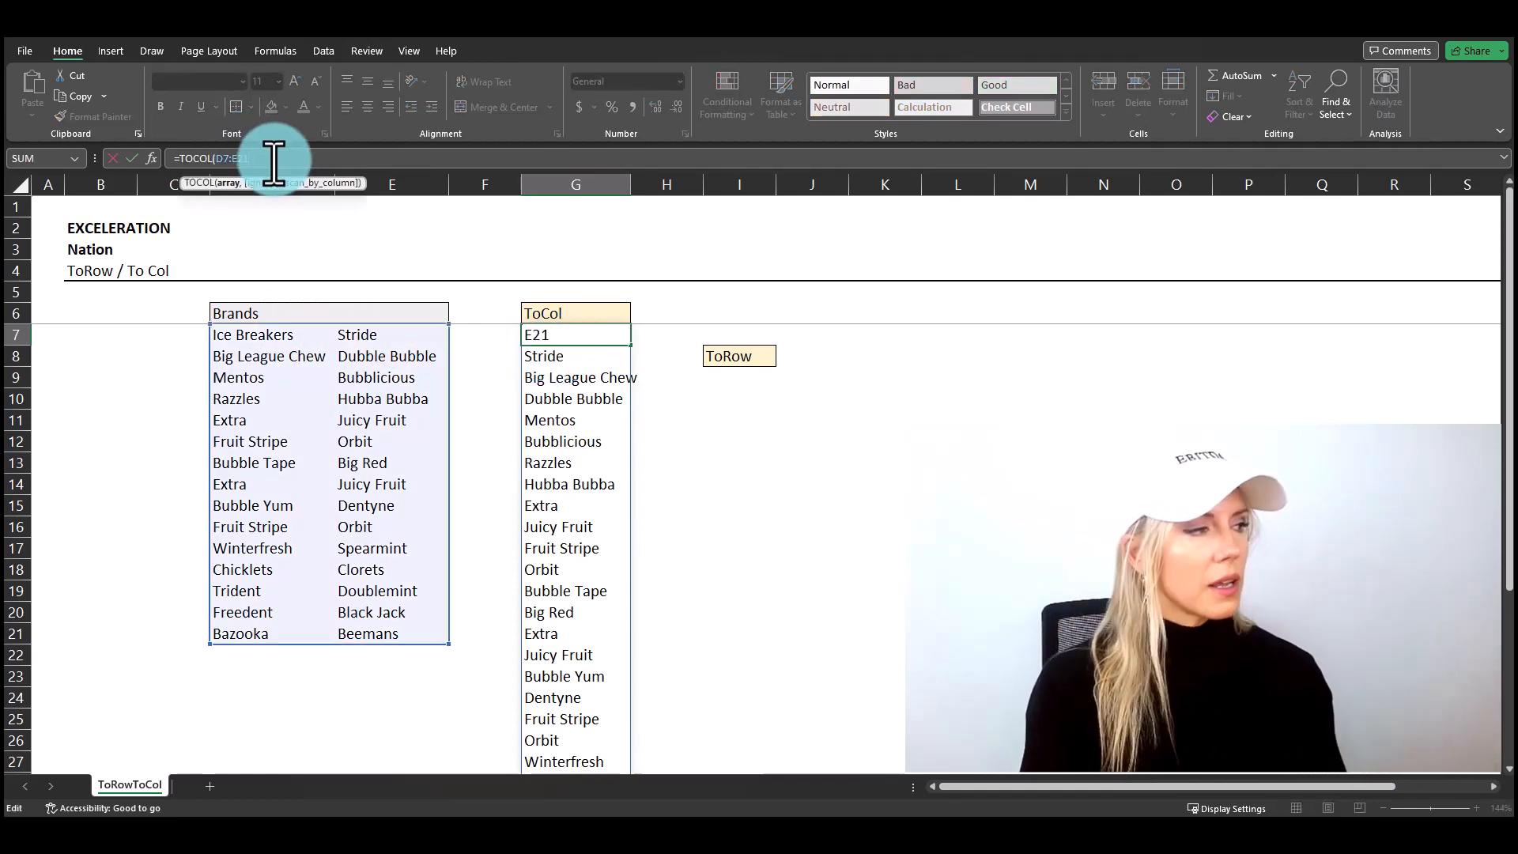
type(",")
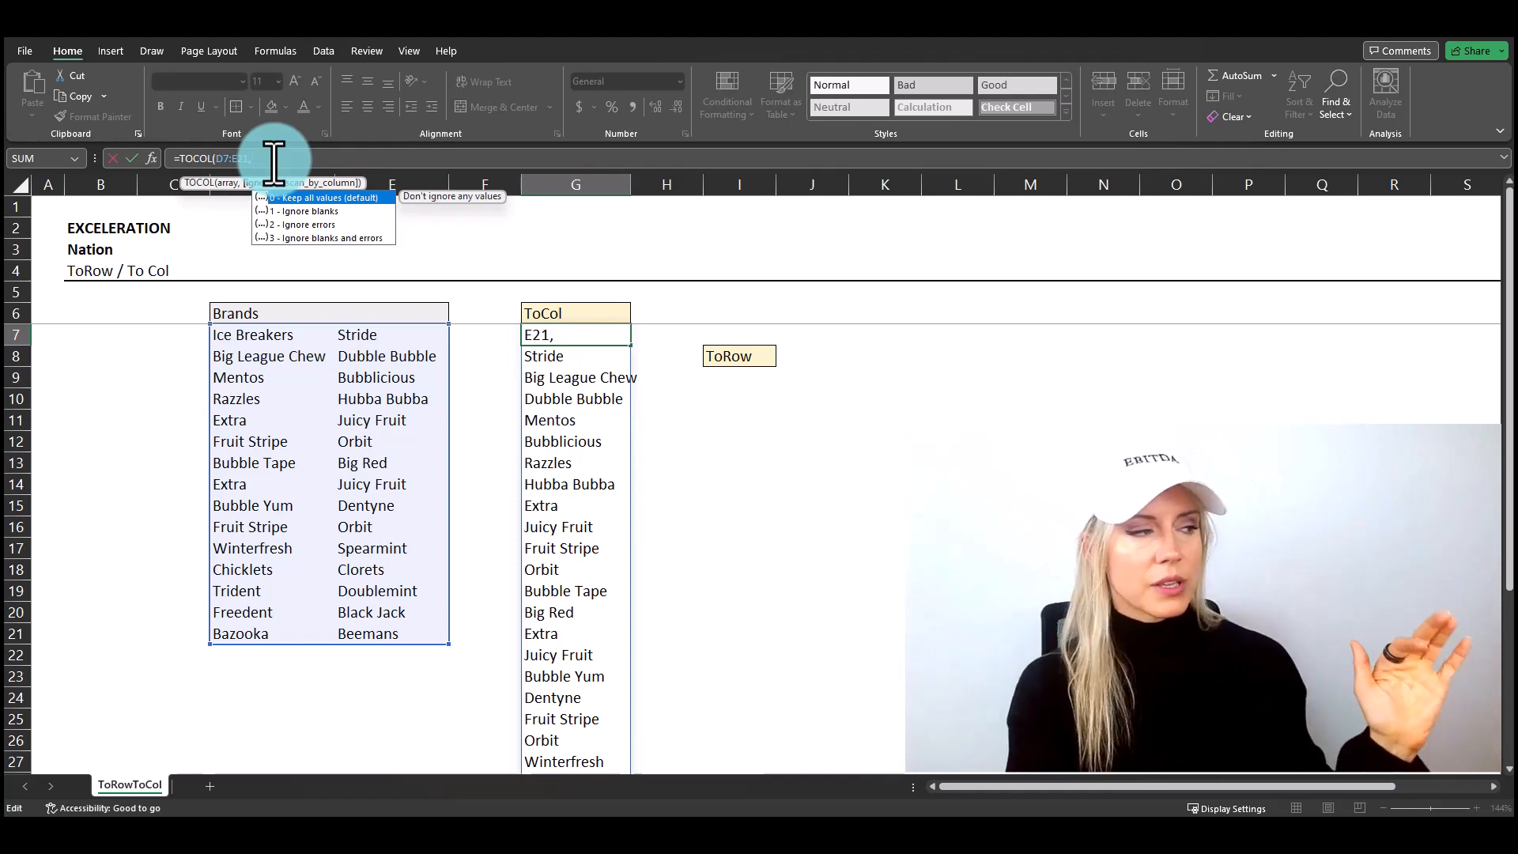
type(",")
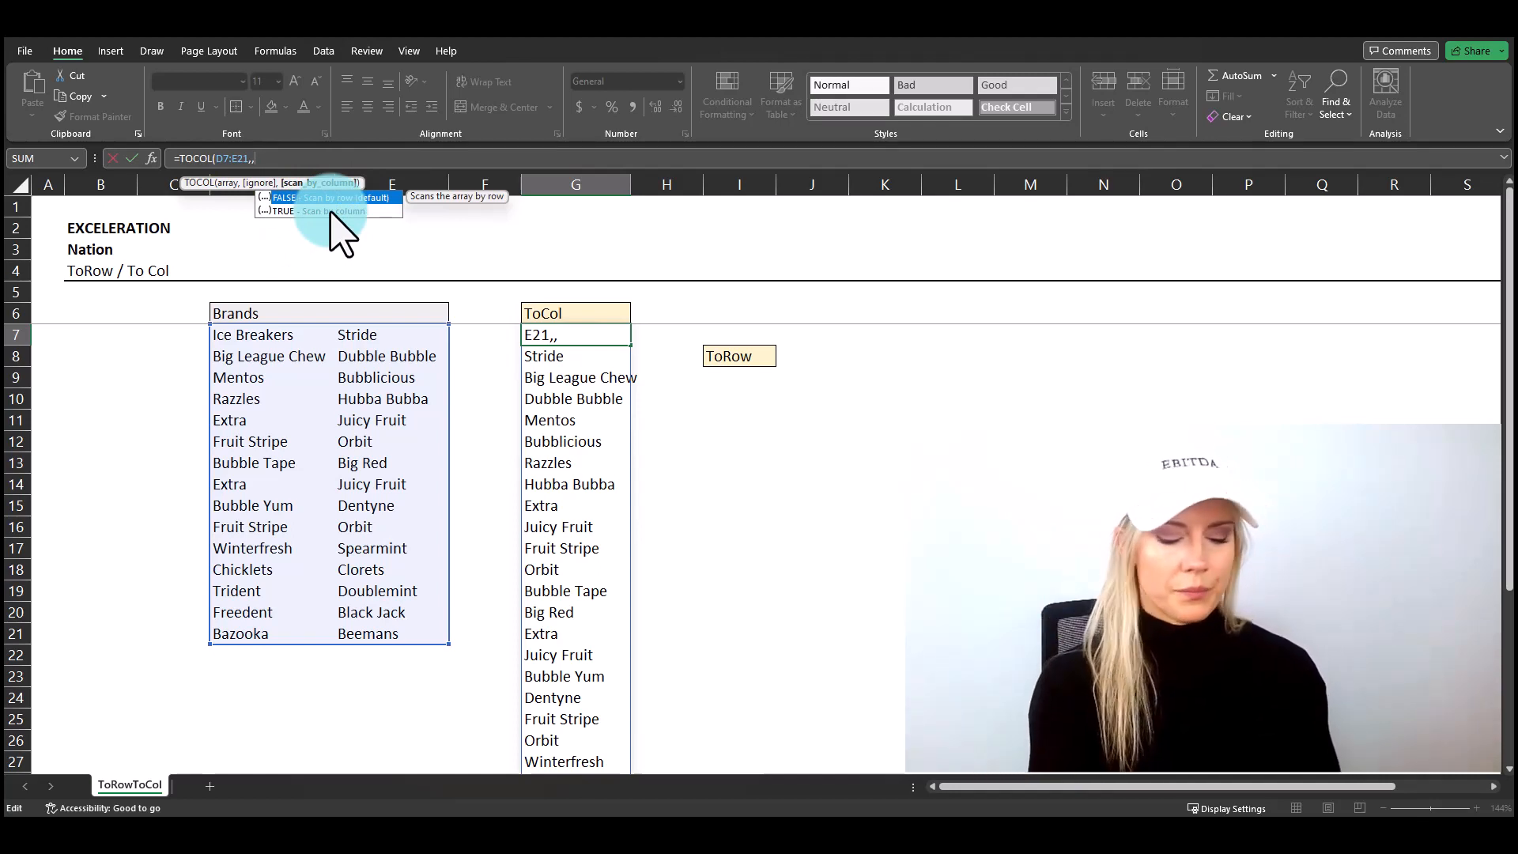
type(")")
key("Return")
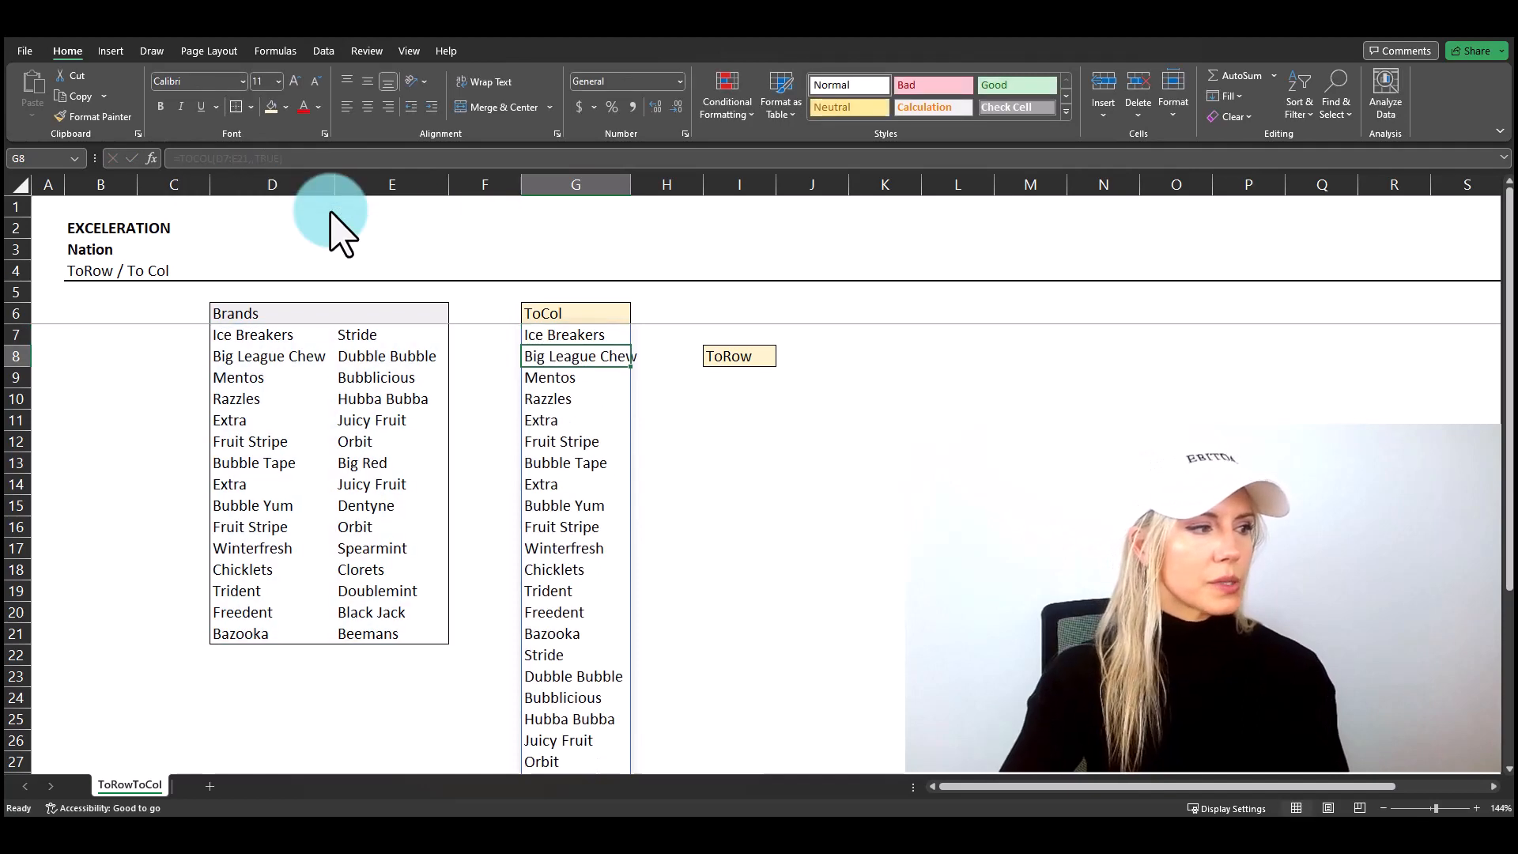
Step: Wrap the G7 formula in SORT, making it =SORT(TOCOL(D7:E21,,TRUE)), to list the brands alphabetically
key("Up")
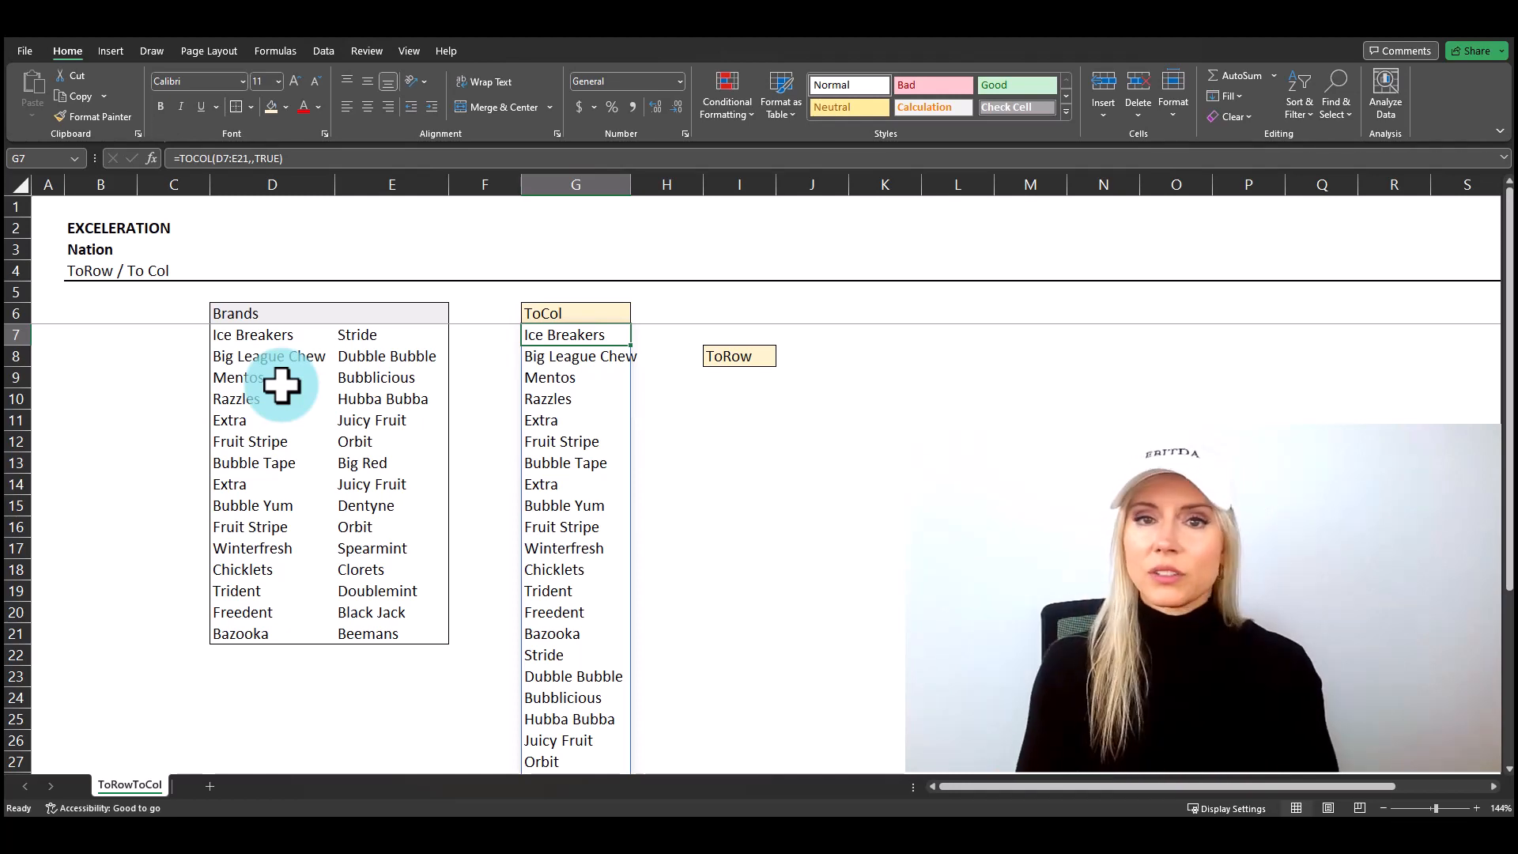
left_click(181, 166)
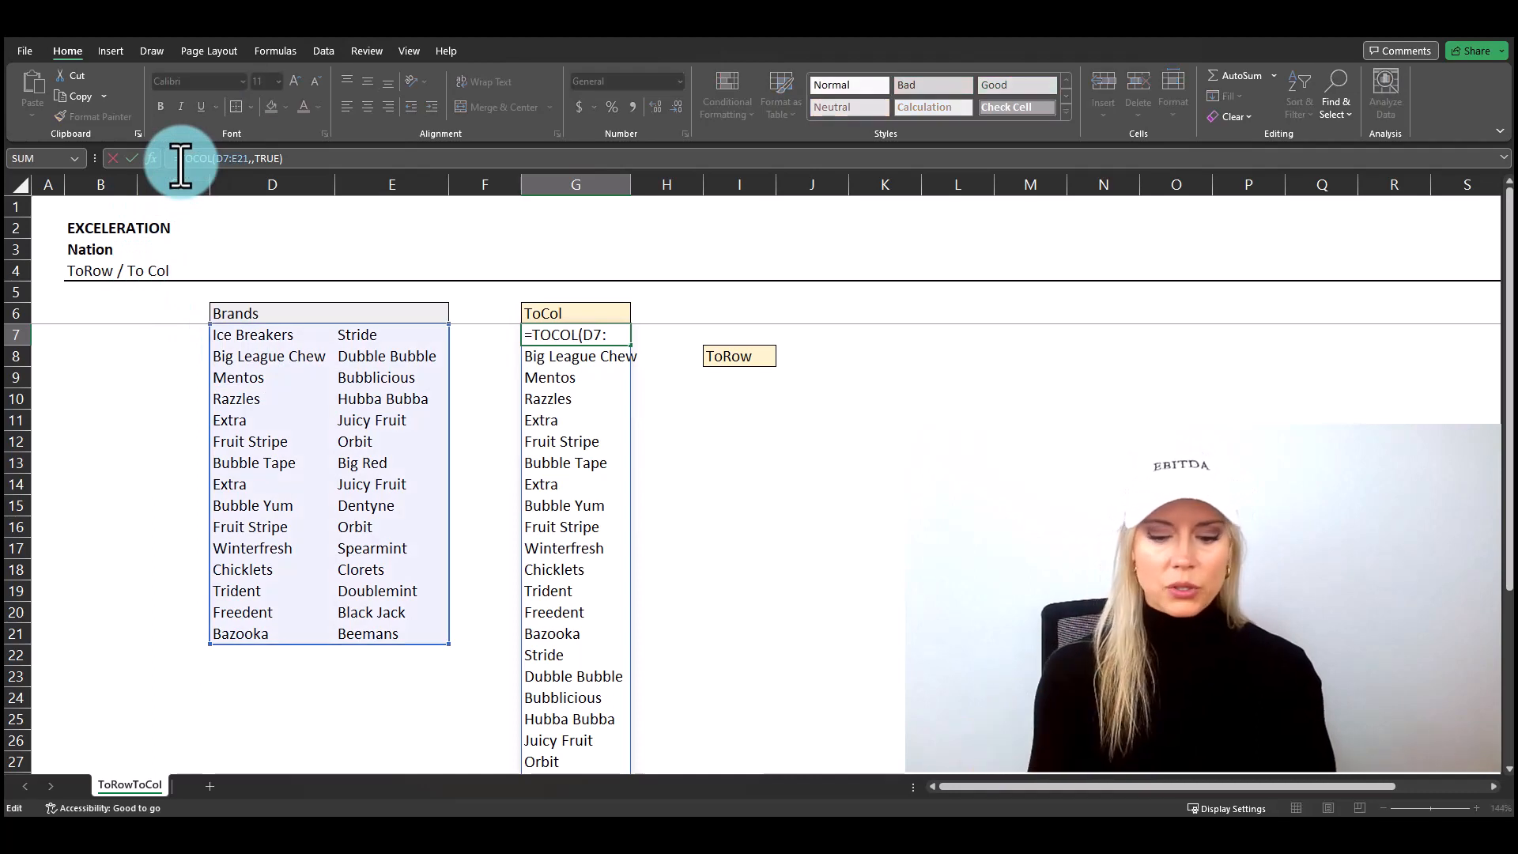
type("sort(")
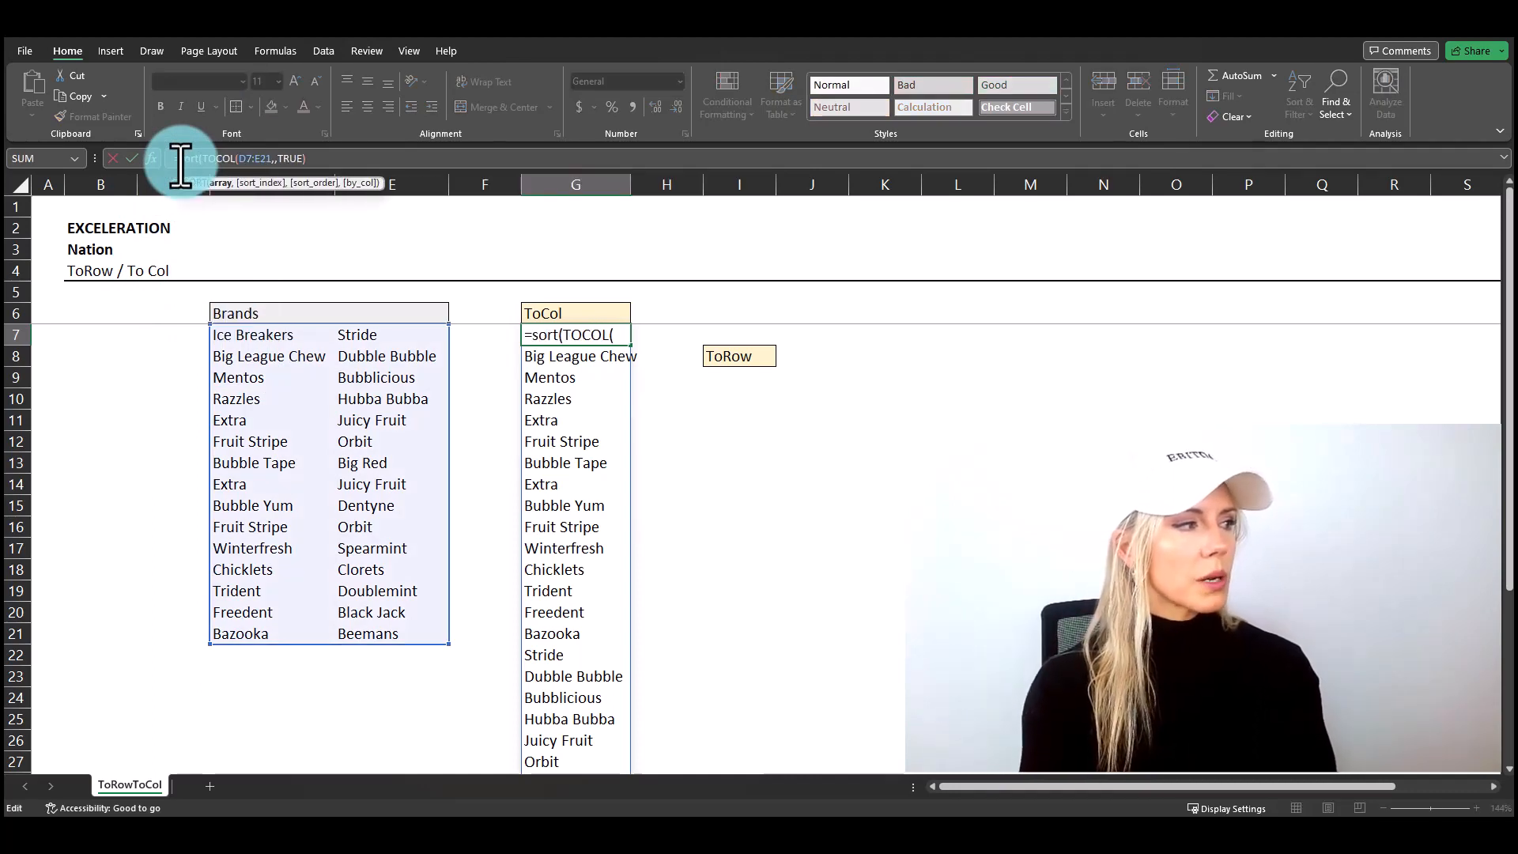
left_click(343, 160)
type(")")
key("ctrl+Return")
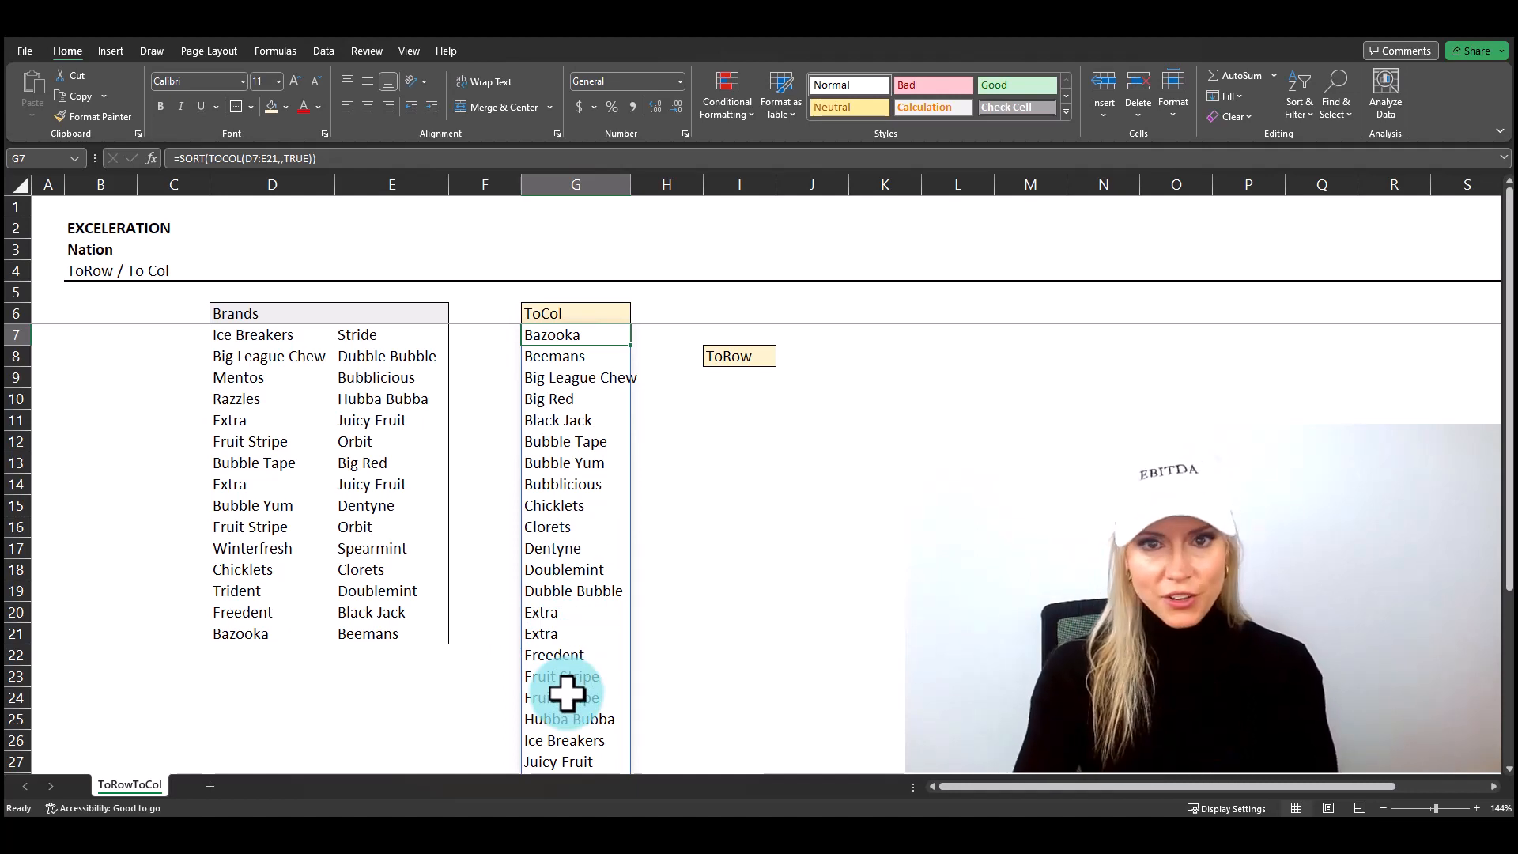
Step: Wrap the G7 formula in UNIQUE, making it =UNIQUE(SORT(TOCOL(D7:E21,,TRUE))), to remove duplicate brands
left_click(179, 158)
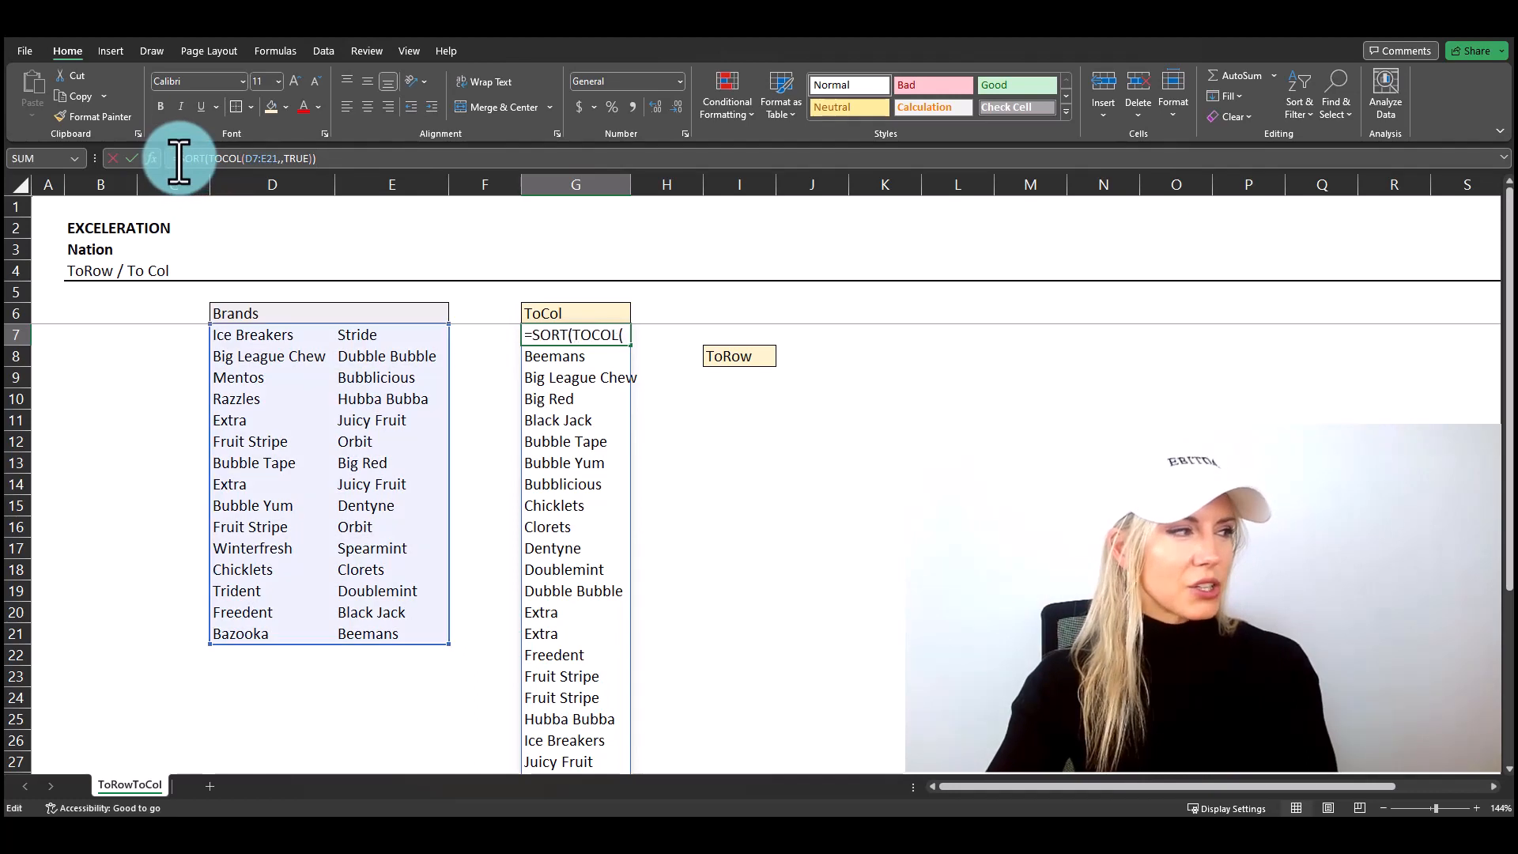
type("unique(")
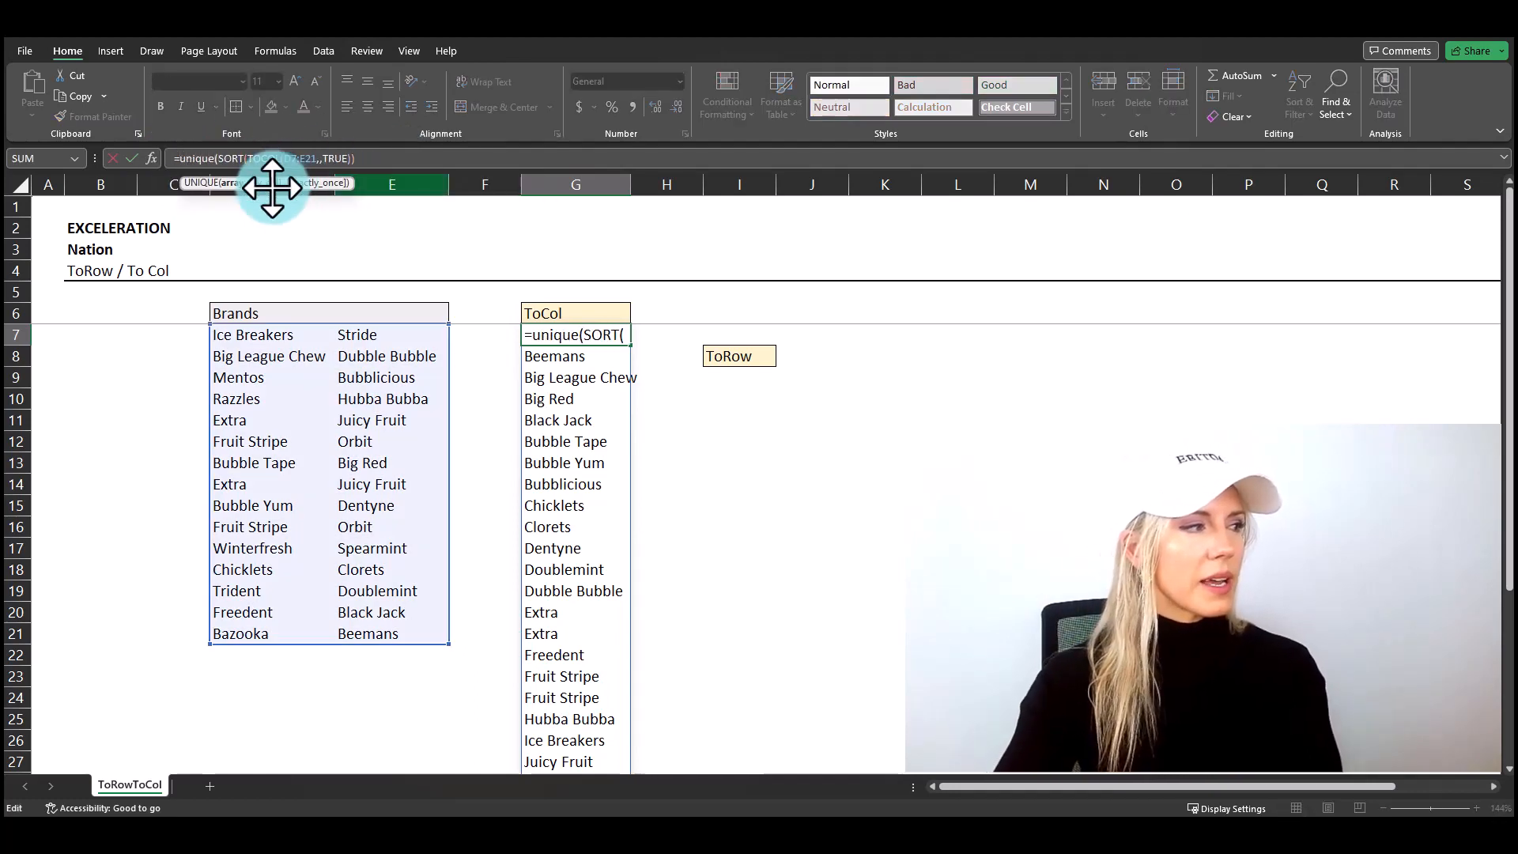
key("End")
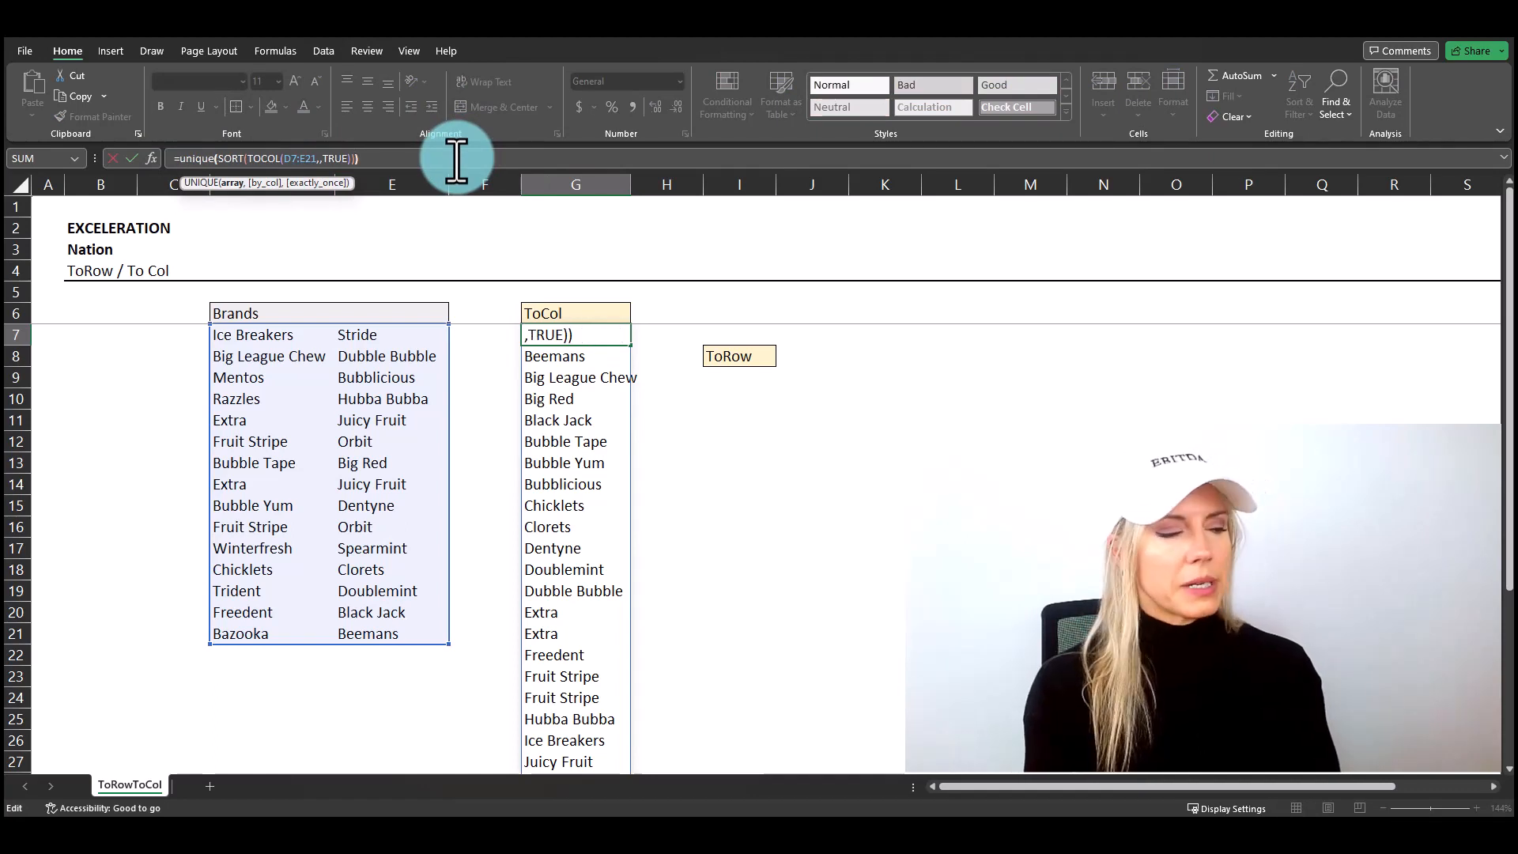
type(")")
key("Return")
key("Up")
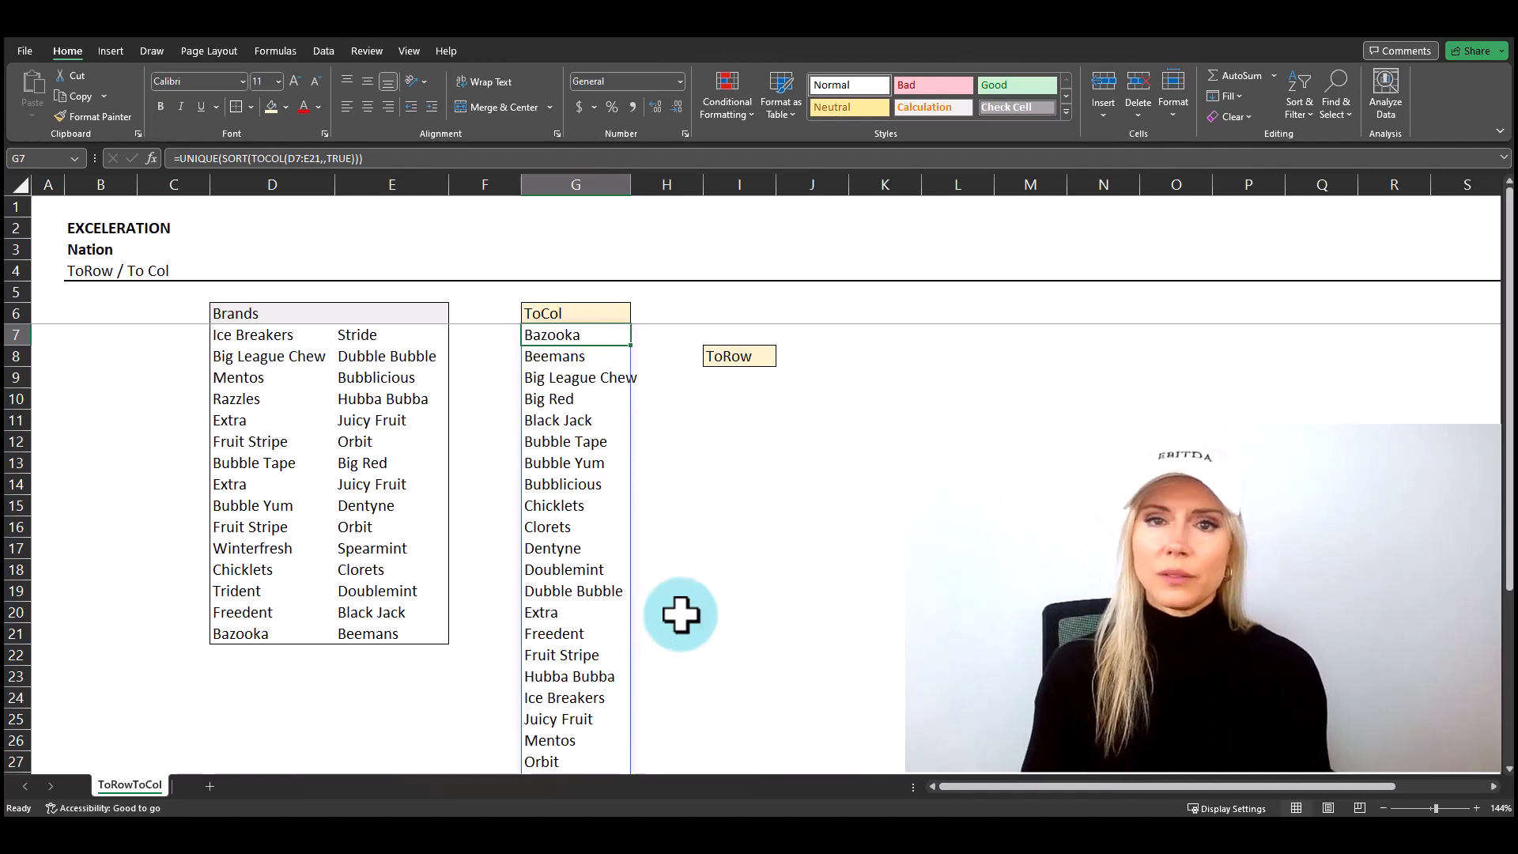
Step: Enter =TOROW(D7:E21) in cell I9 under the ToRow header to lay out the brands in one row
left_click(726, 357)
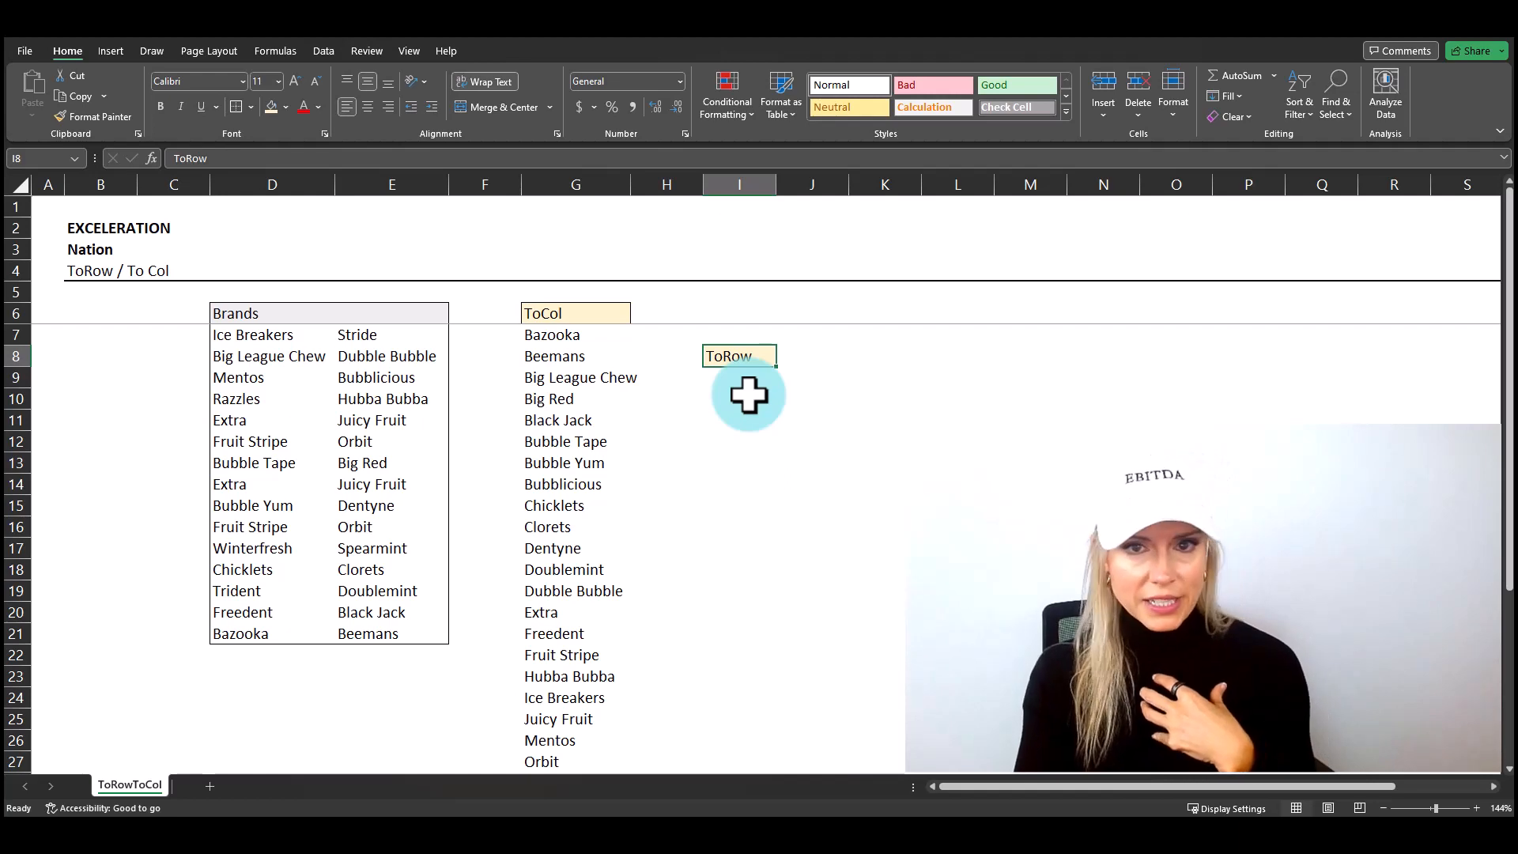
key("Return")
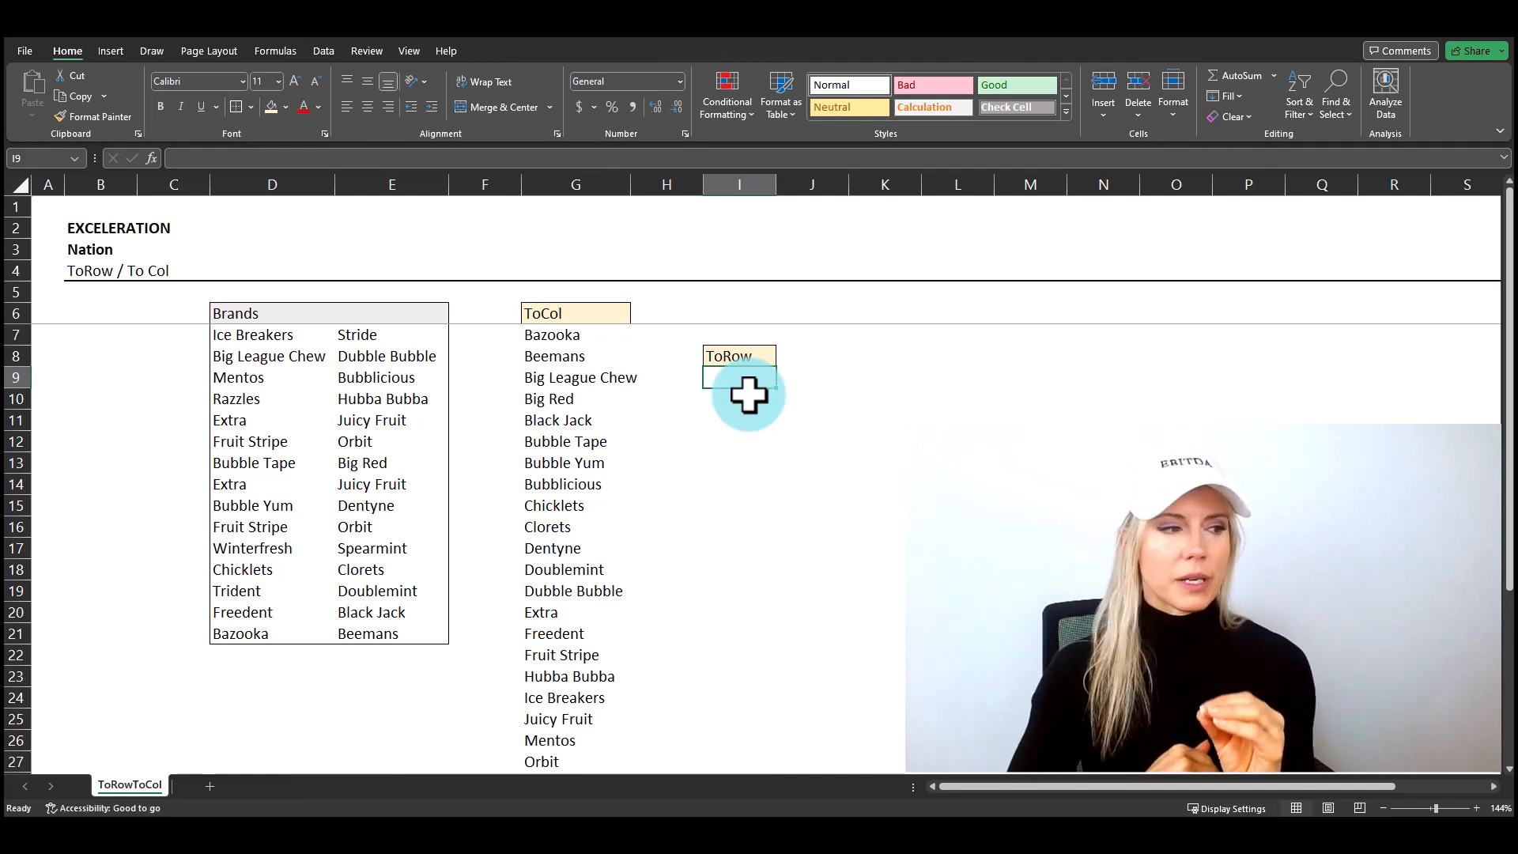
type("=torow(")
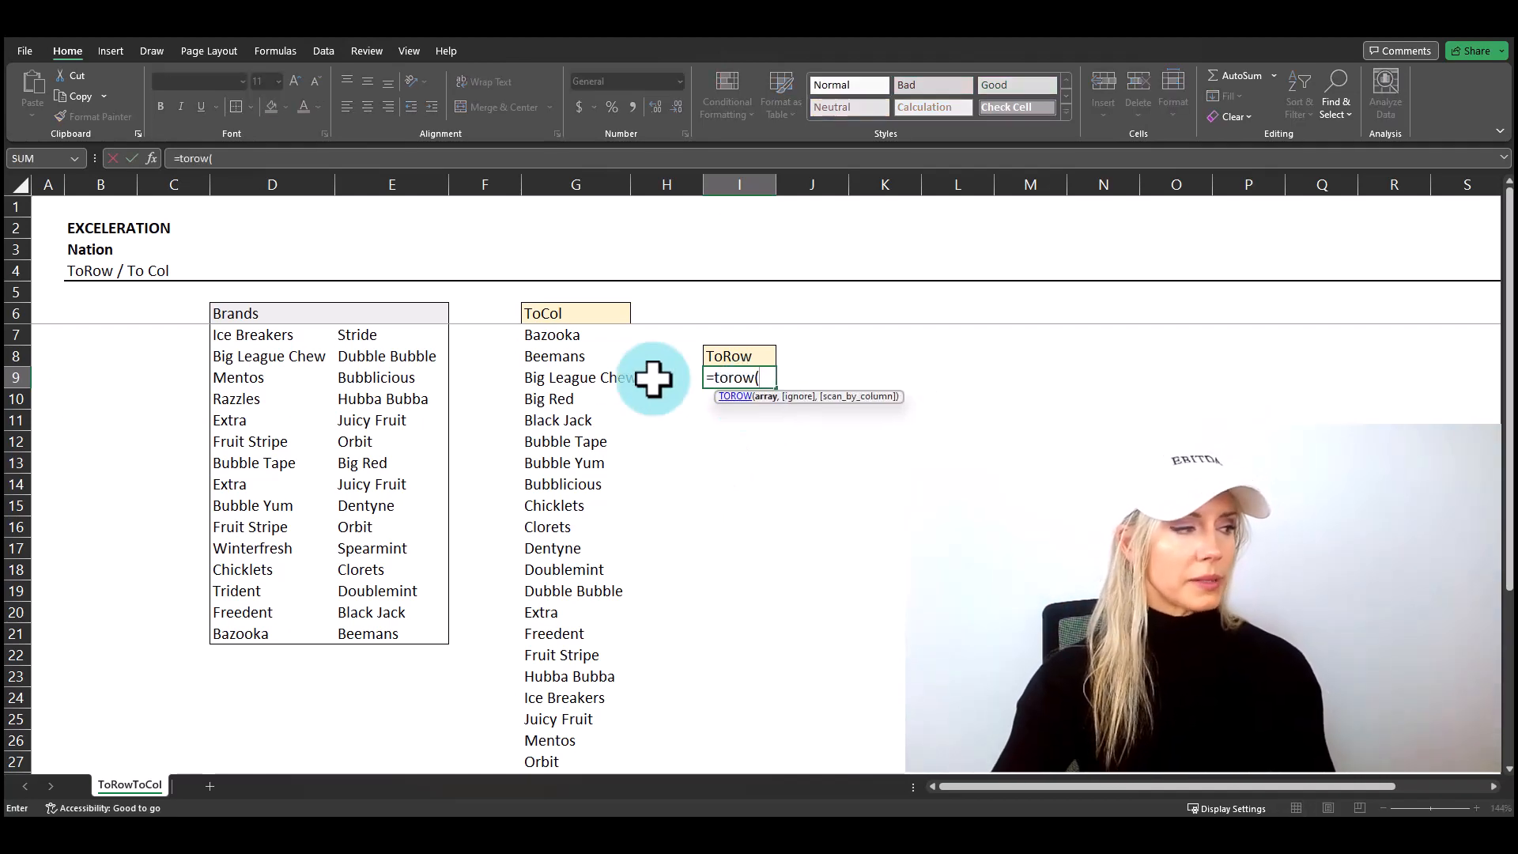
left_click_drag(253, 332, 383, 630)
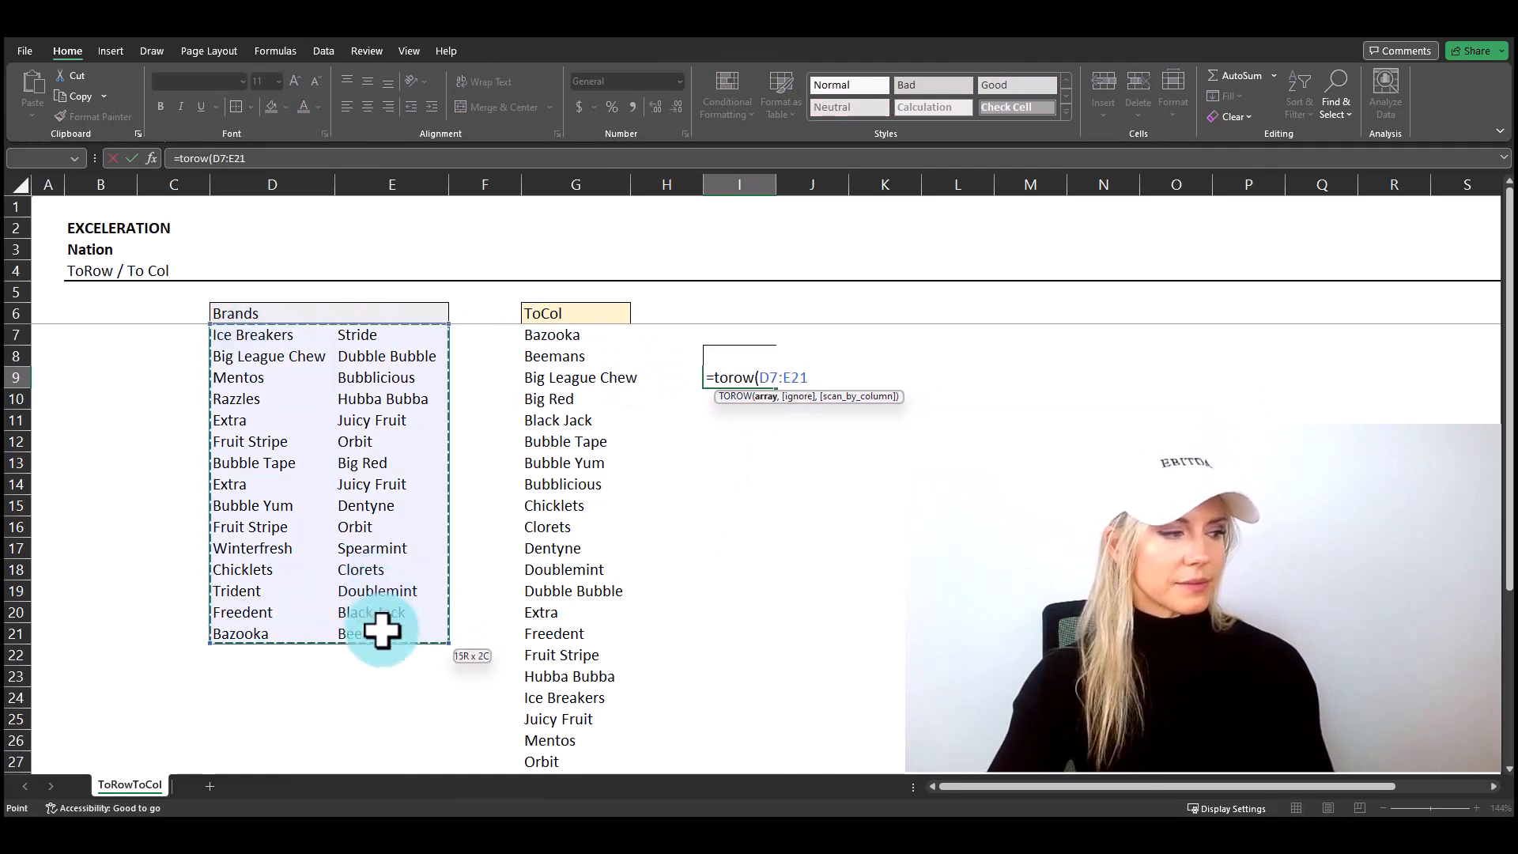
type(")")
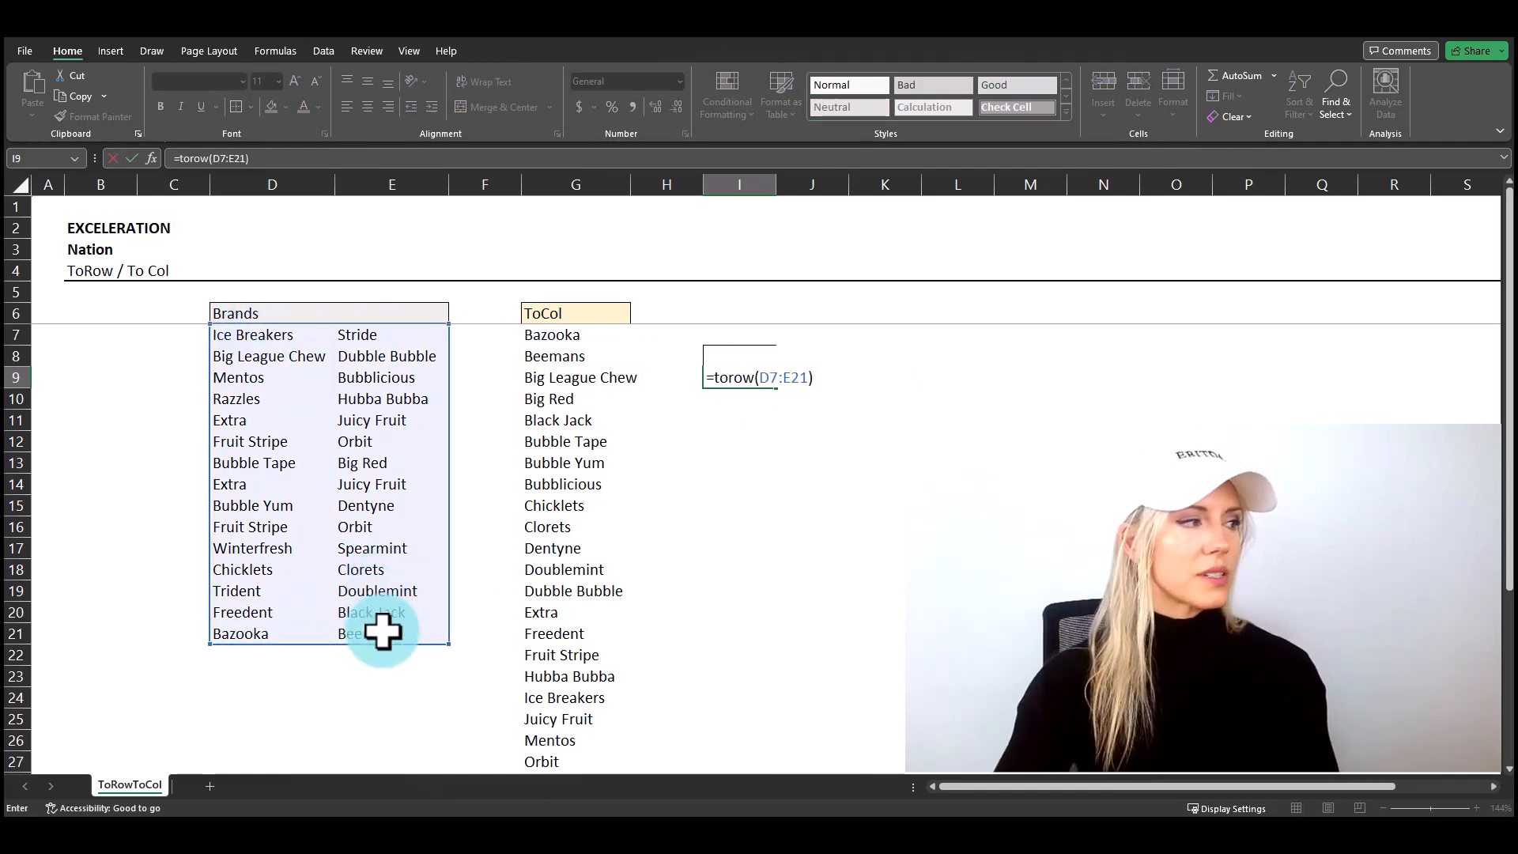
key("Return")
key("Up")
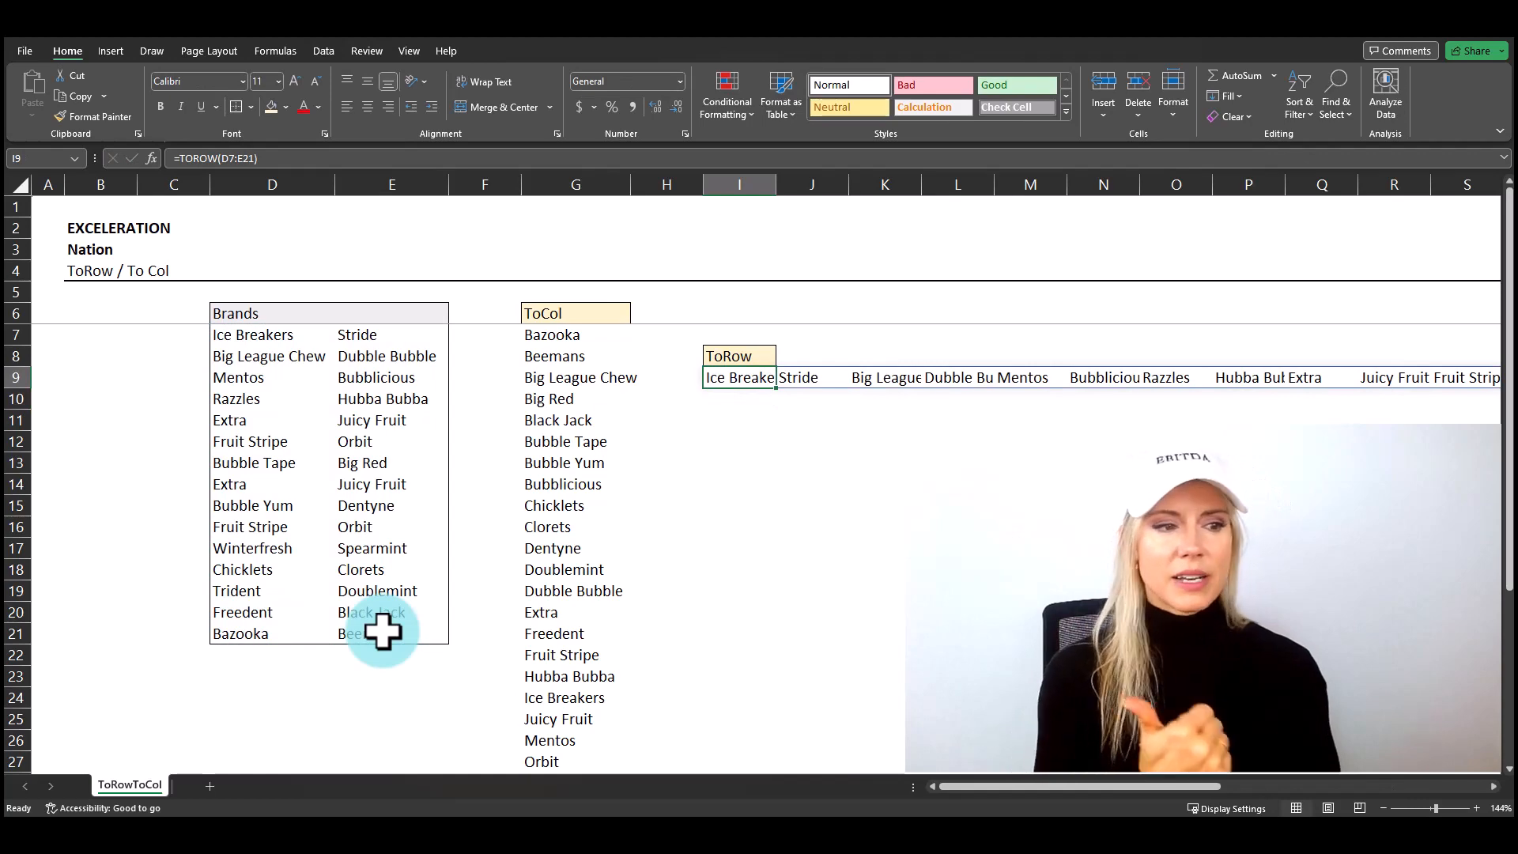
Step: Examine the brands spilled across row 9 by the TOROW formula, then return to cell I9
key("Right")
key("Right")
key("Right")
key("Right")
key("Right")
key("Right")
key("Right")
key("Right")
key("Right")
key("Right")
key("Right")
key("Right")
key("Right")
key("Right")
key("Right")
key("Right")
key("Right")
key("Right")
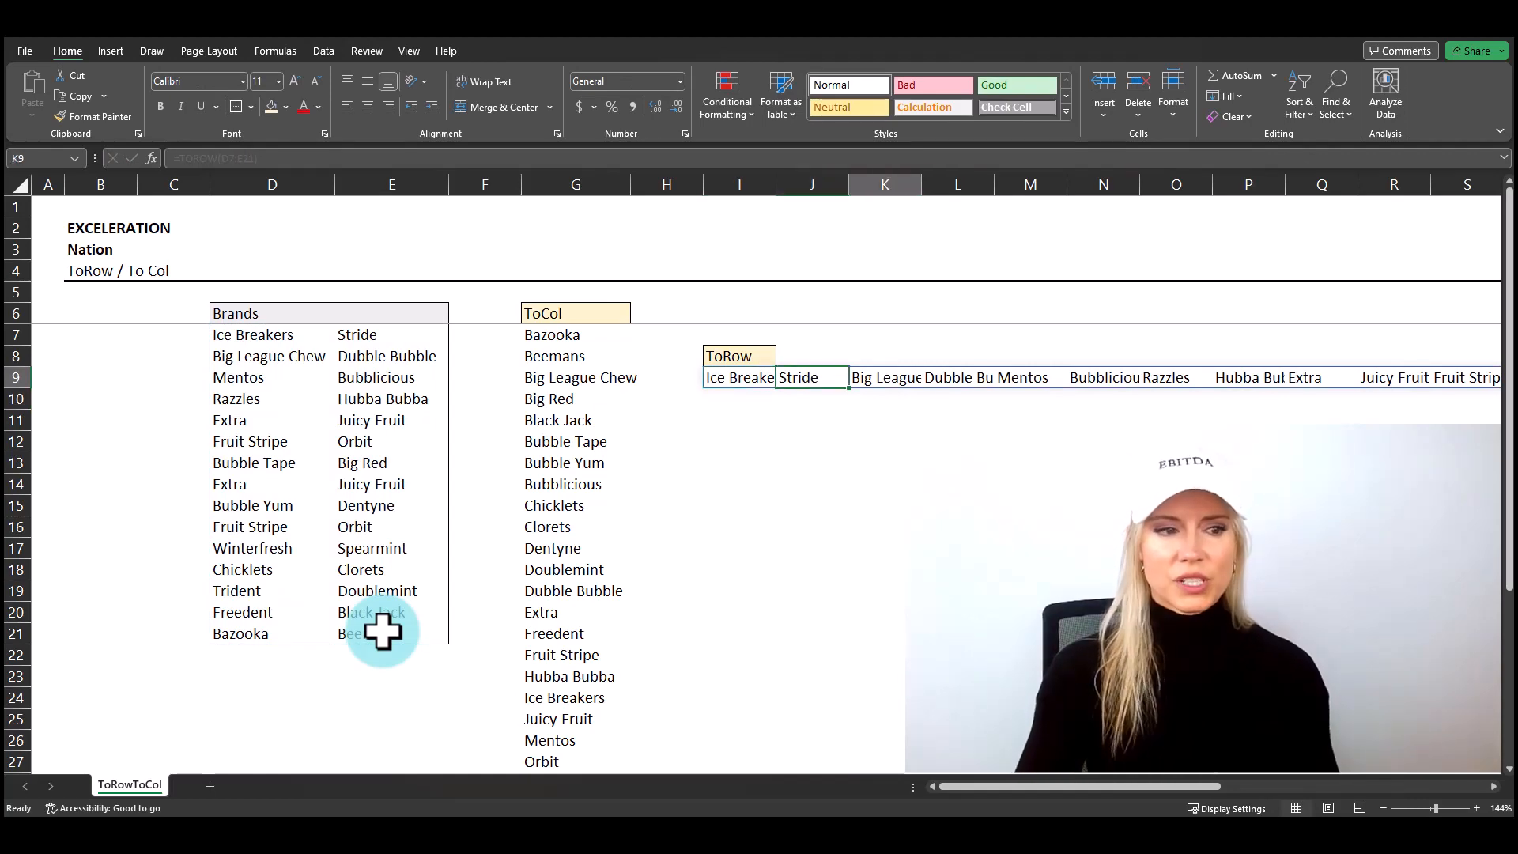
key("Left")
key("Left")
key("Left")
key("Left")
key("Left")
key("Left")
key("Left")
key("Left")
key("Left")
key("Left")
key("Left")
key("Left")
key("Left")
key("Left")
key("Left")
key("Left")
key("Left")
key("Left")
key("Left")
key("Left")
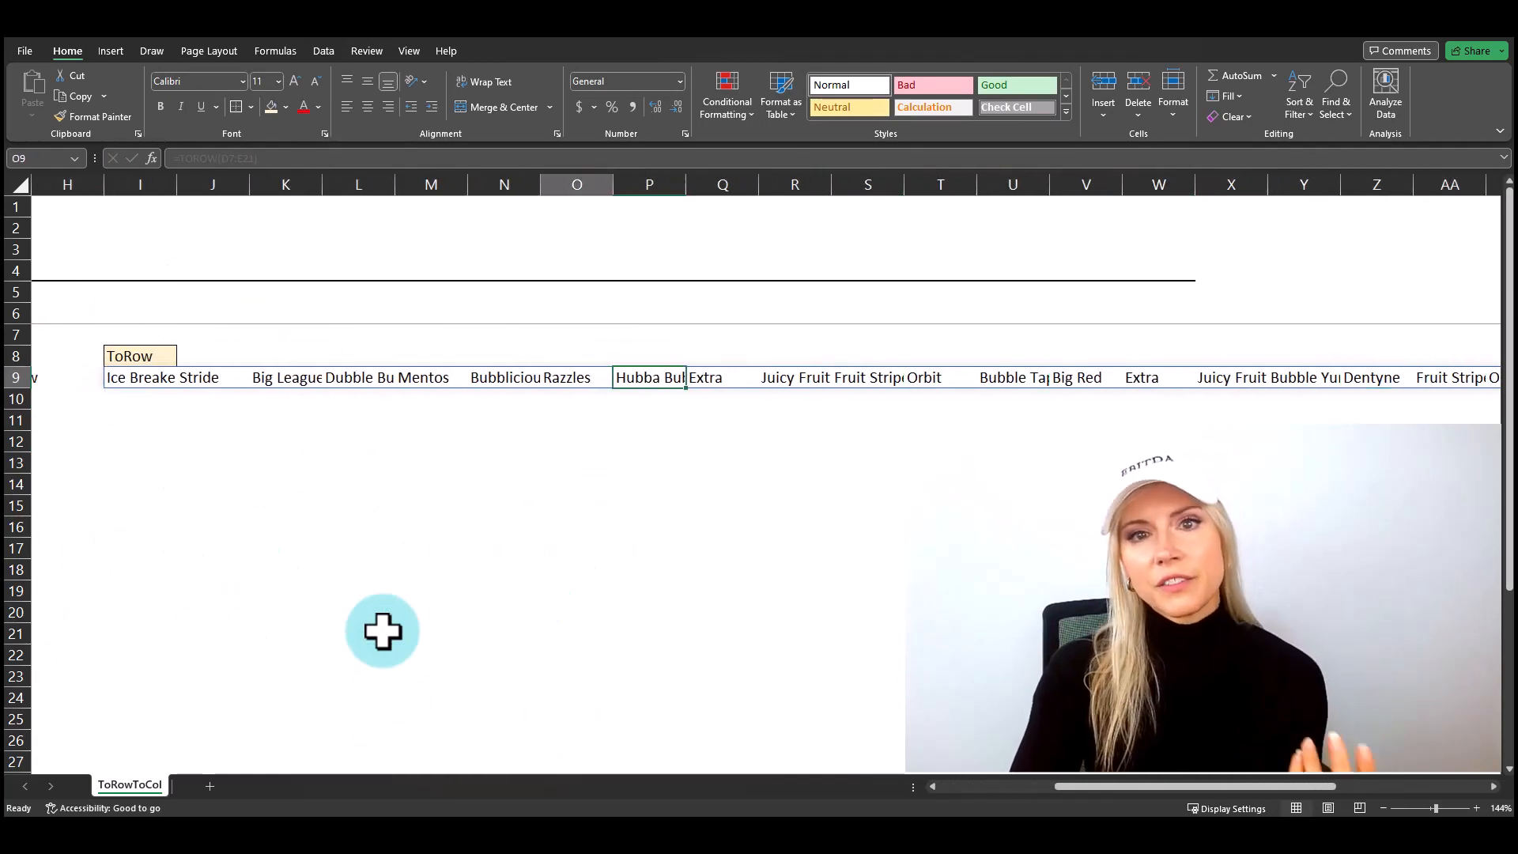
key("Right")
key("Right")
key("Right")
key("Right")
key("Right")
key("Right")
key("Right")
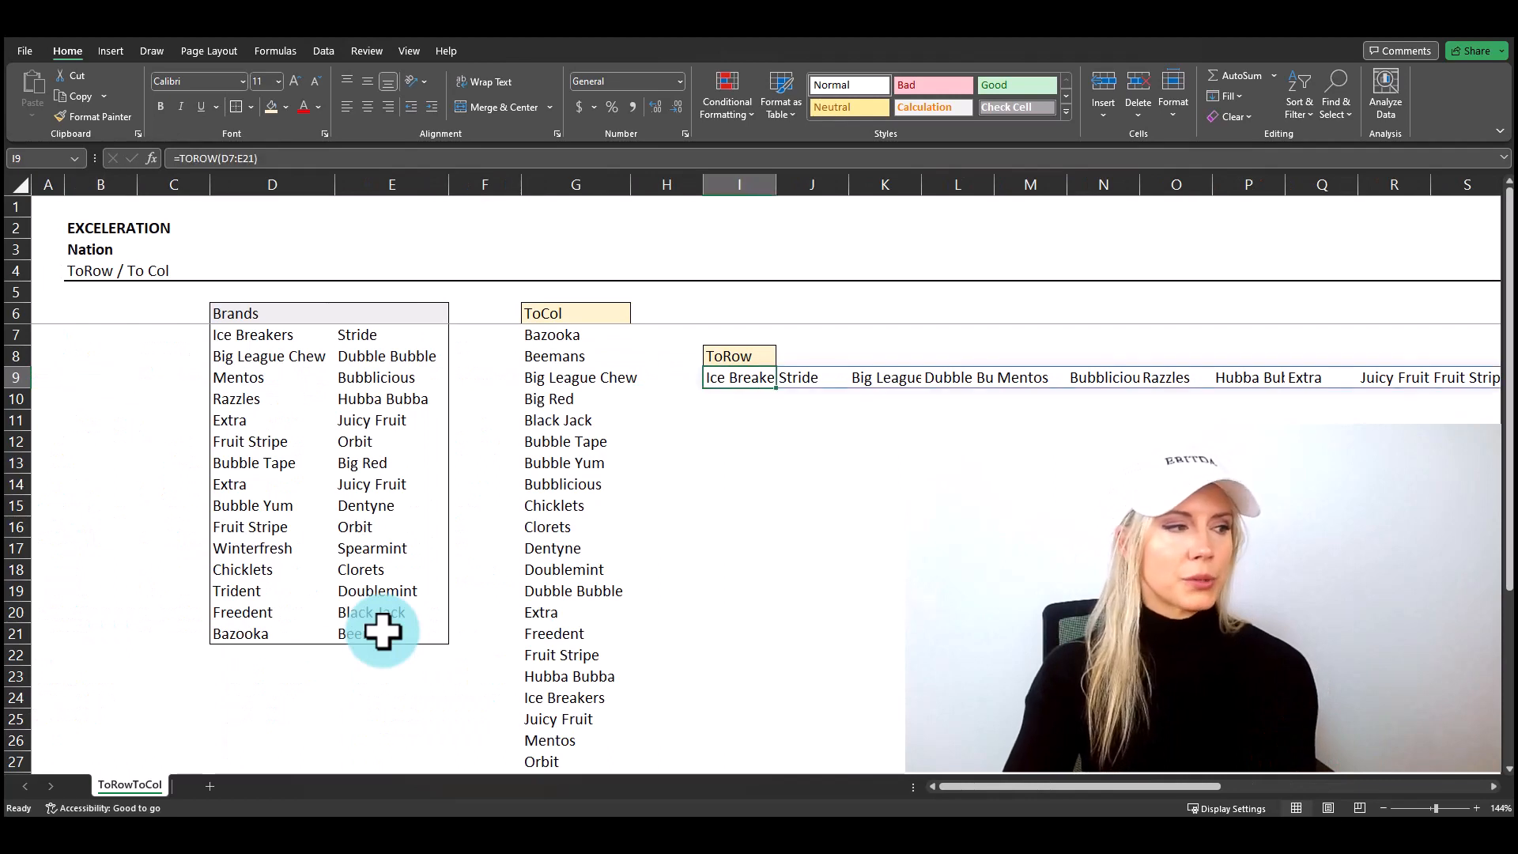
Step: Extend the TOROW formula in I9 to =TOROW(D7:E21,,TRUE) so that it scans the brands by column
left_click(296, 159)
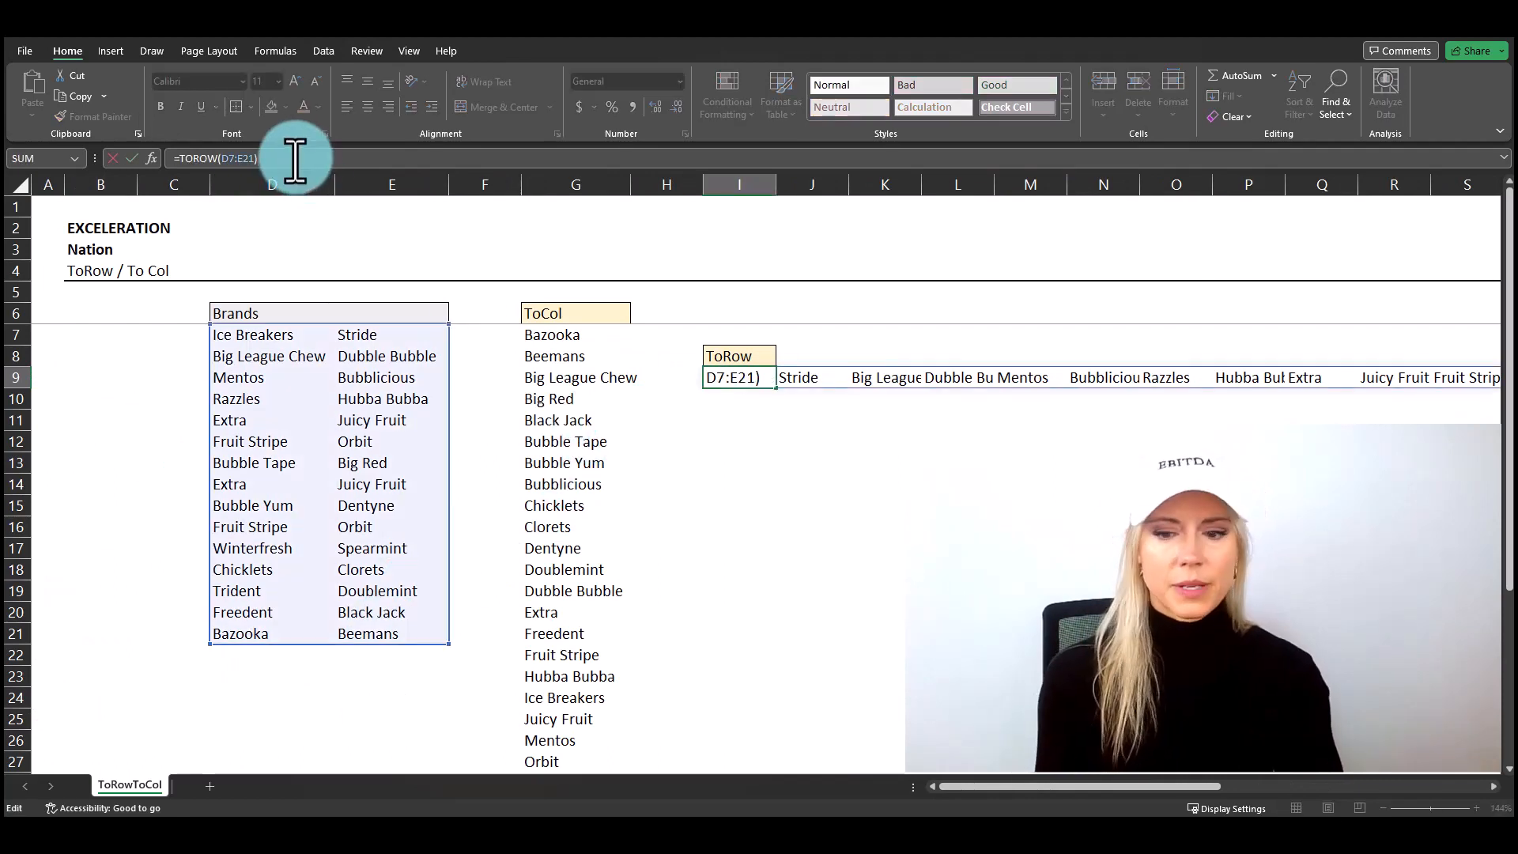
key("BackSpace")
type(",")
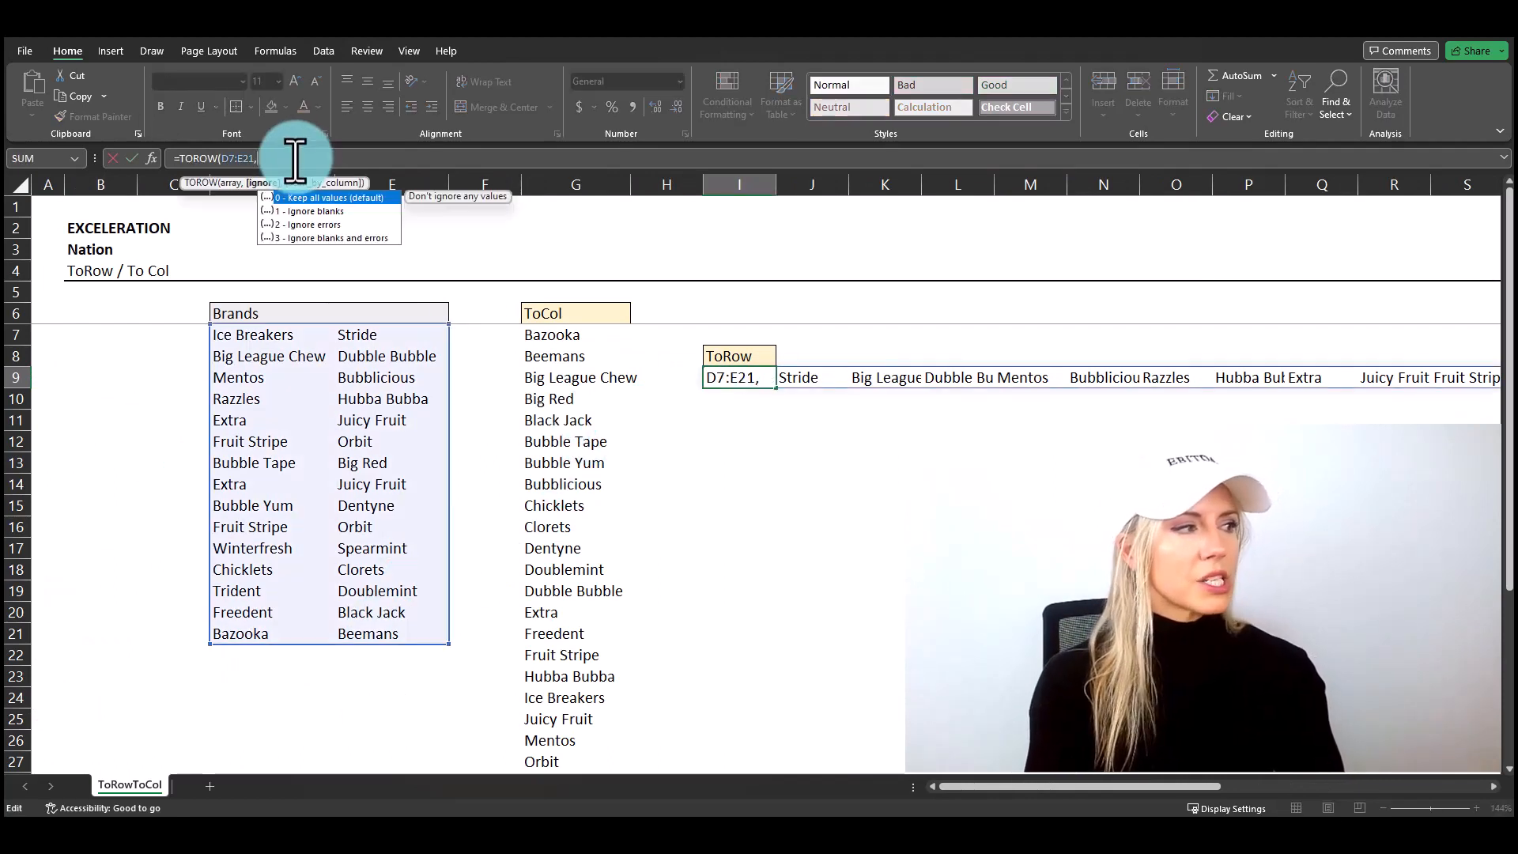
type(",")
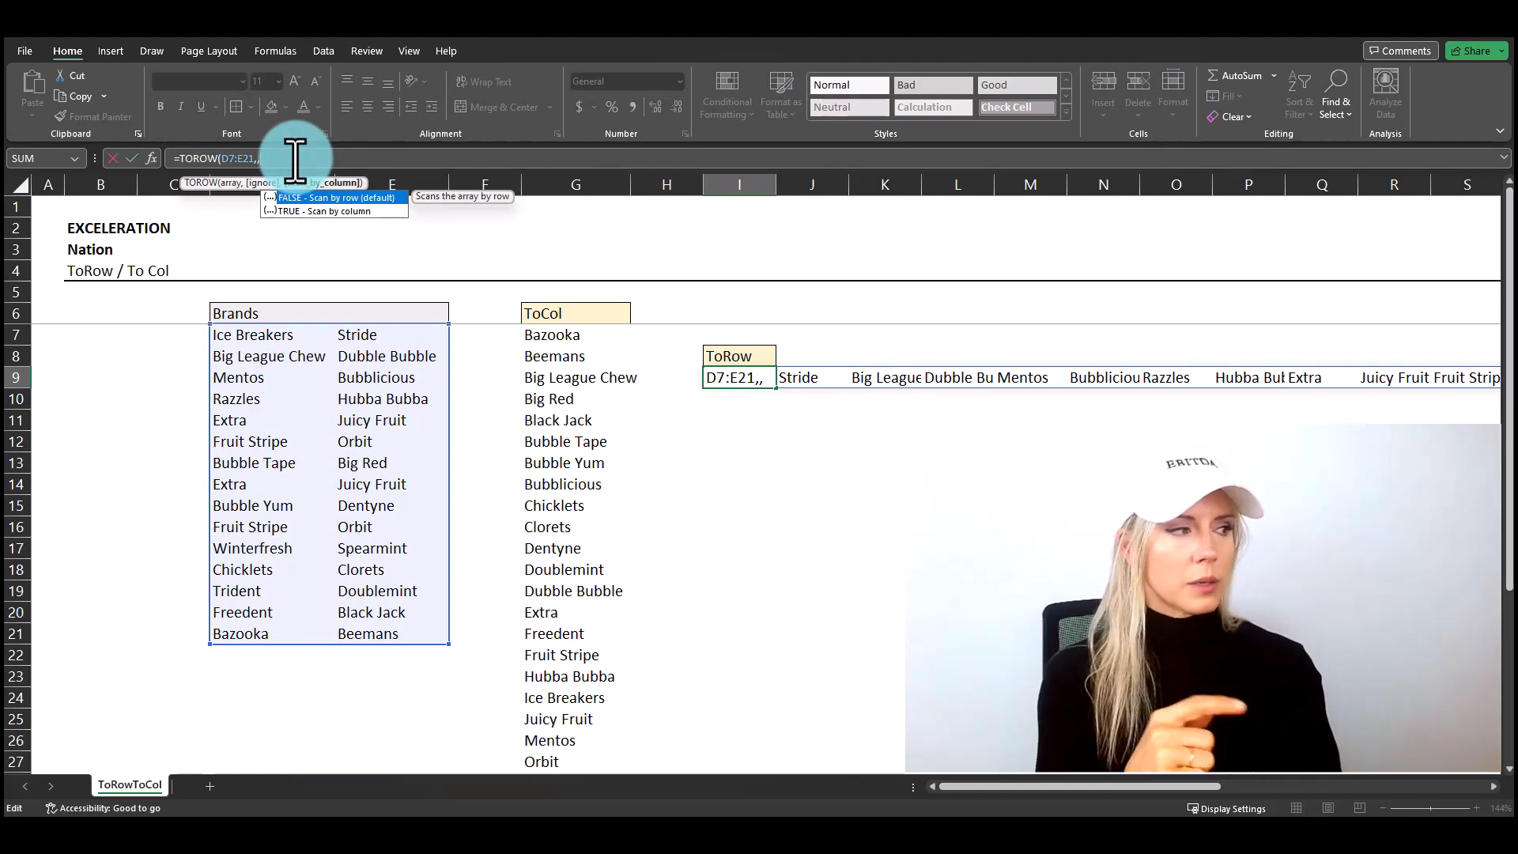
type("tr")
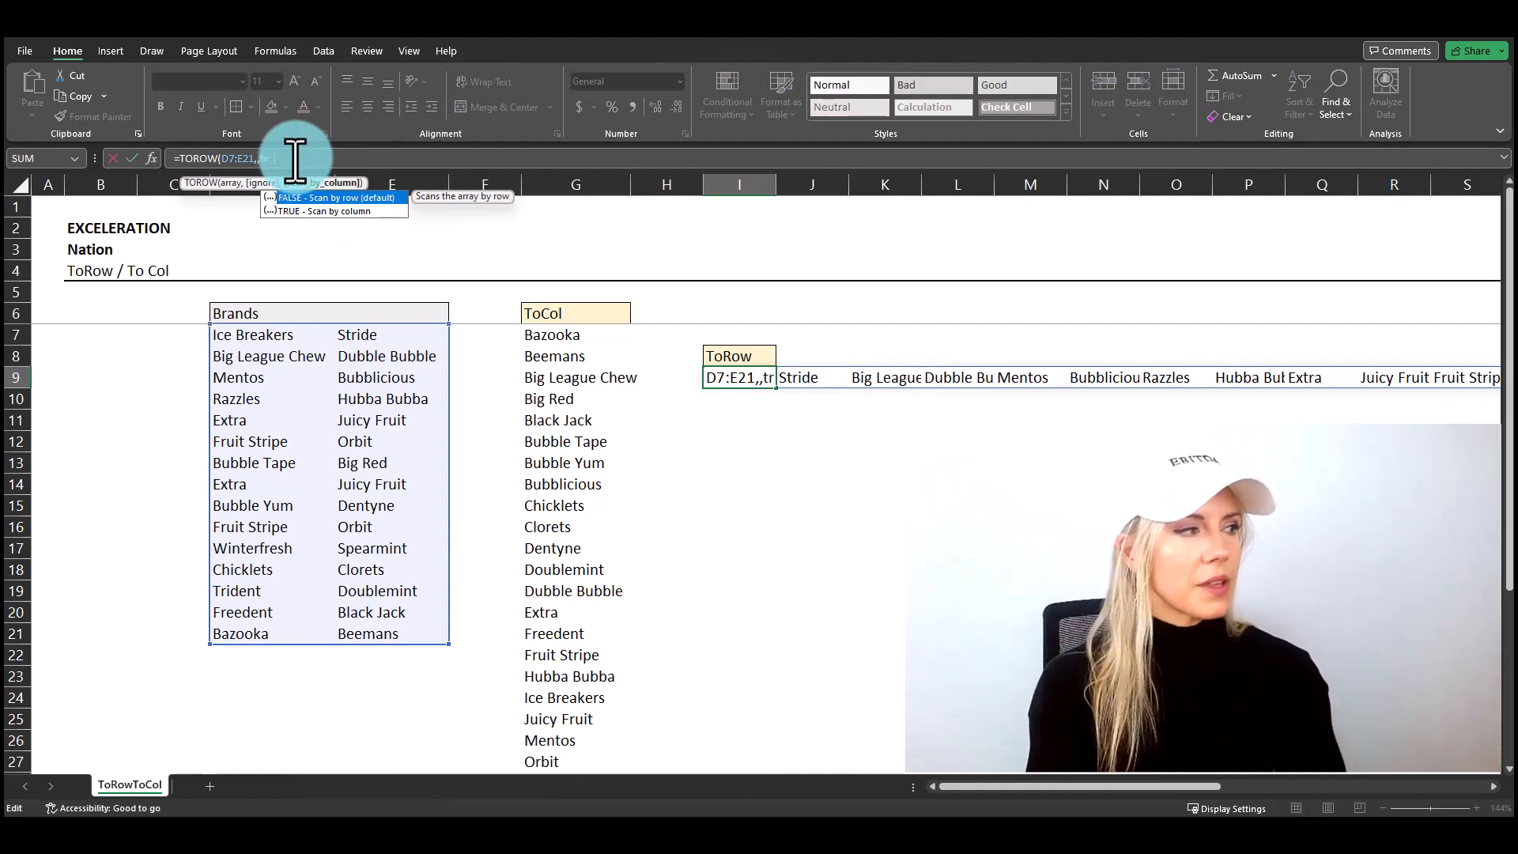
type("ue")
key("Return")
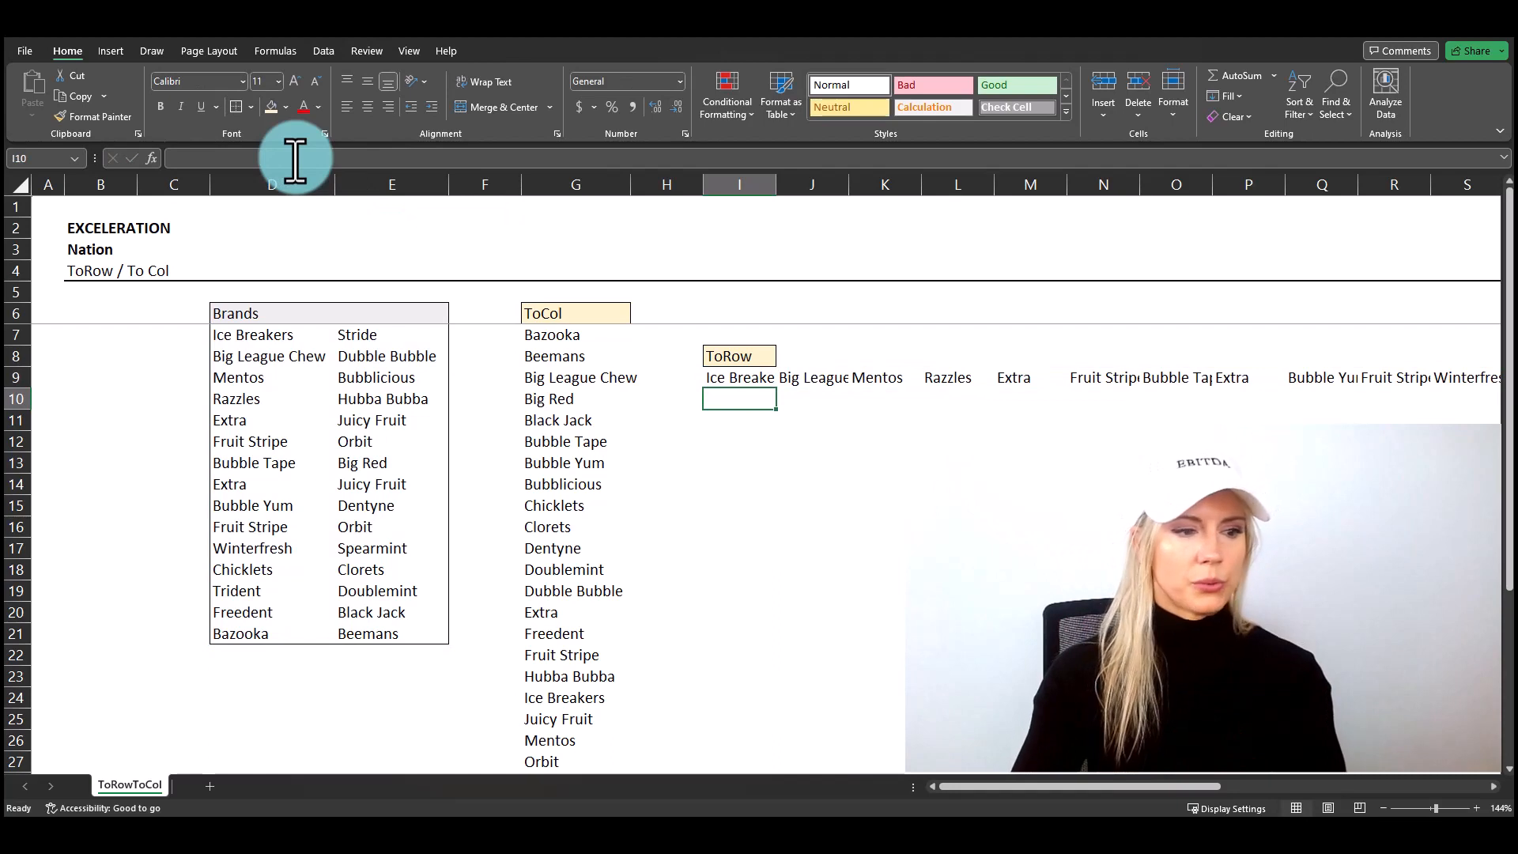
Step: Wrap the TOROW formula in I9 in SORT, making it =SORT(TOROW(D7:E21,,TRUE))
key("Up")
left_click(179, 158)
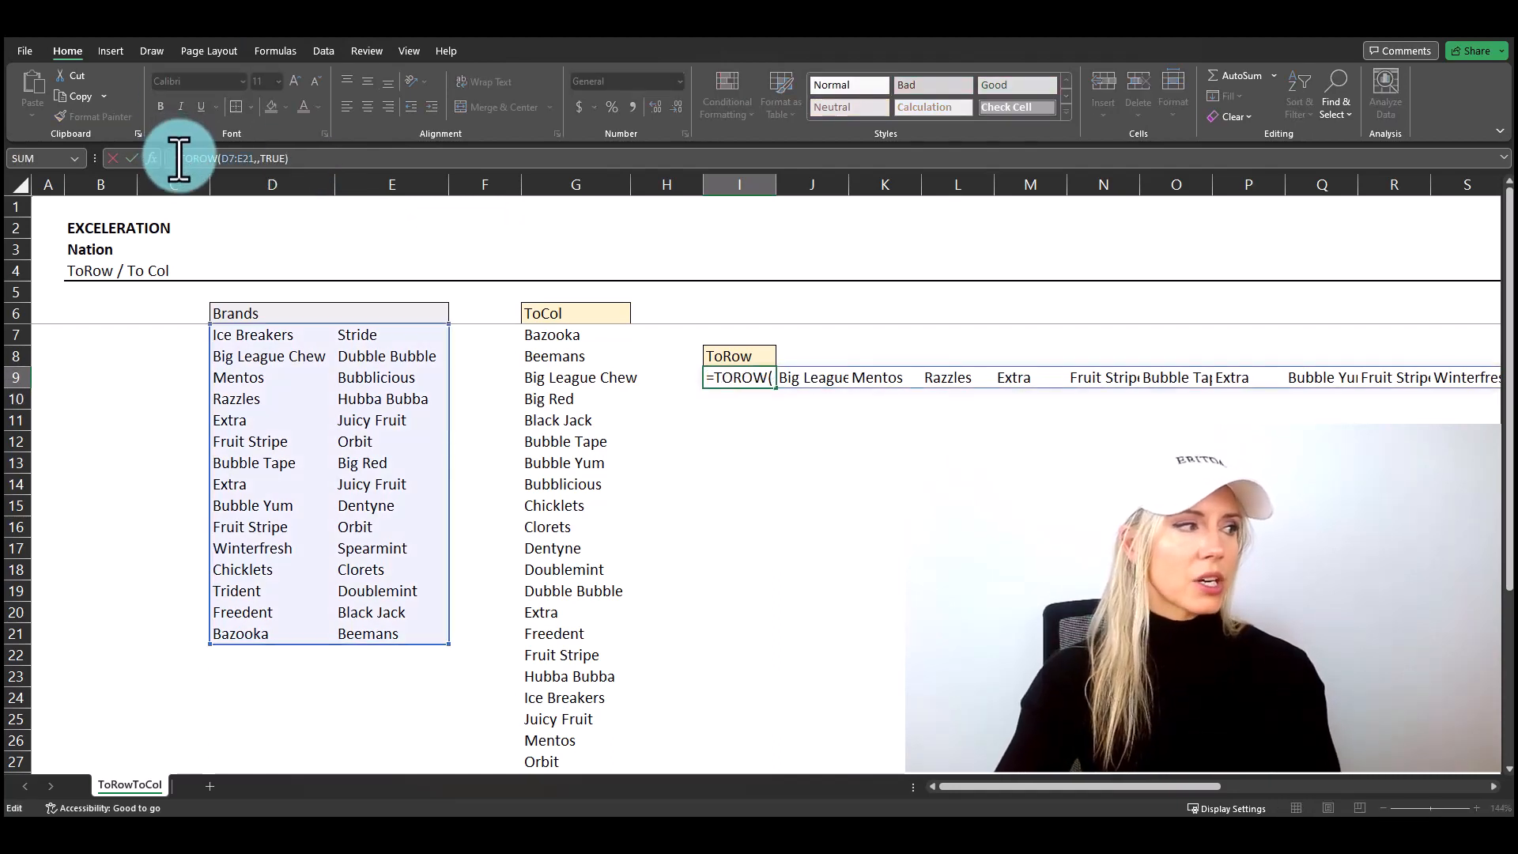
triple_click(179, 159)
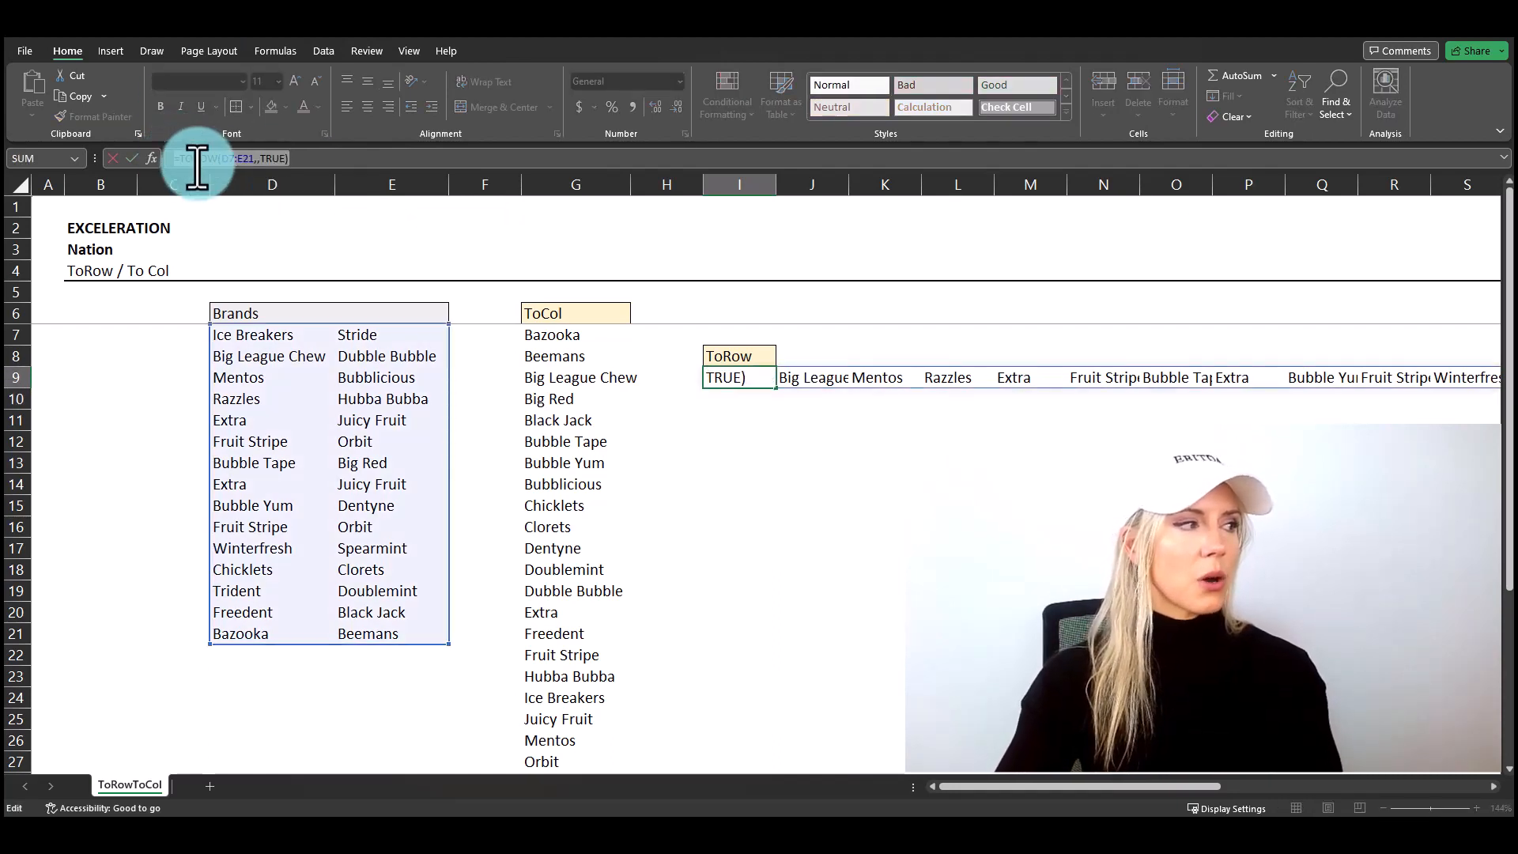
left_click(174, 160)
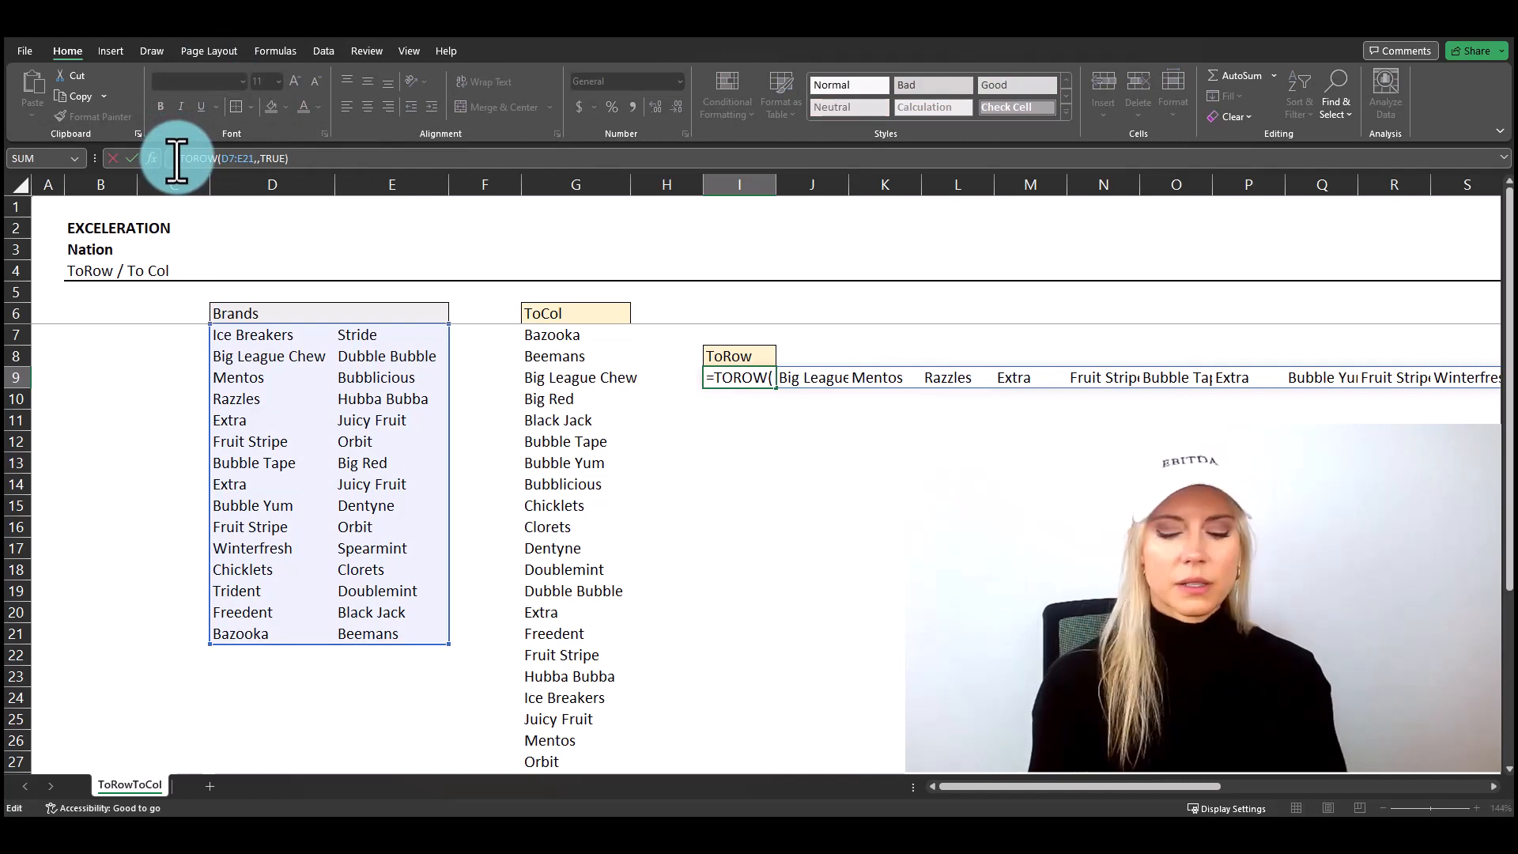
type("sort(")
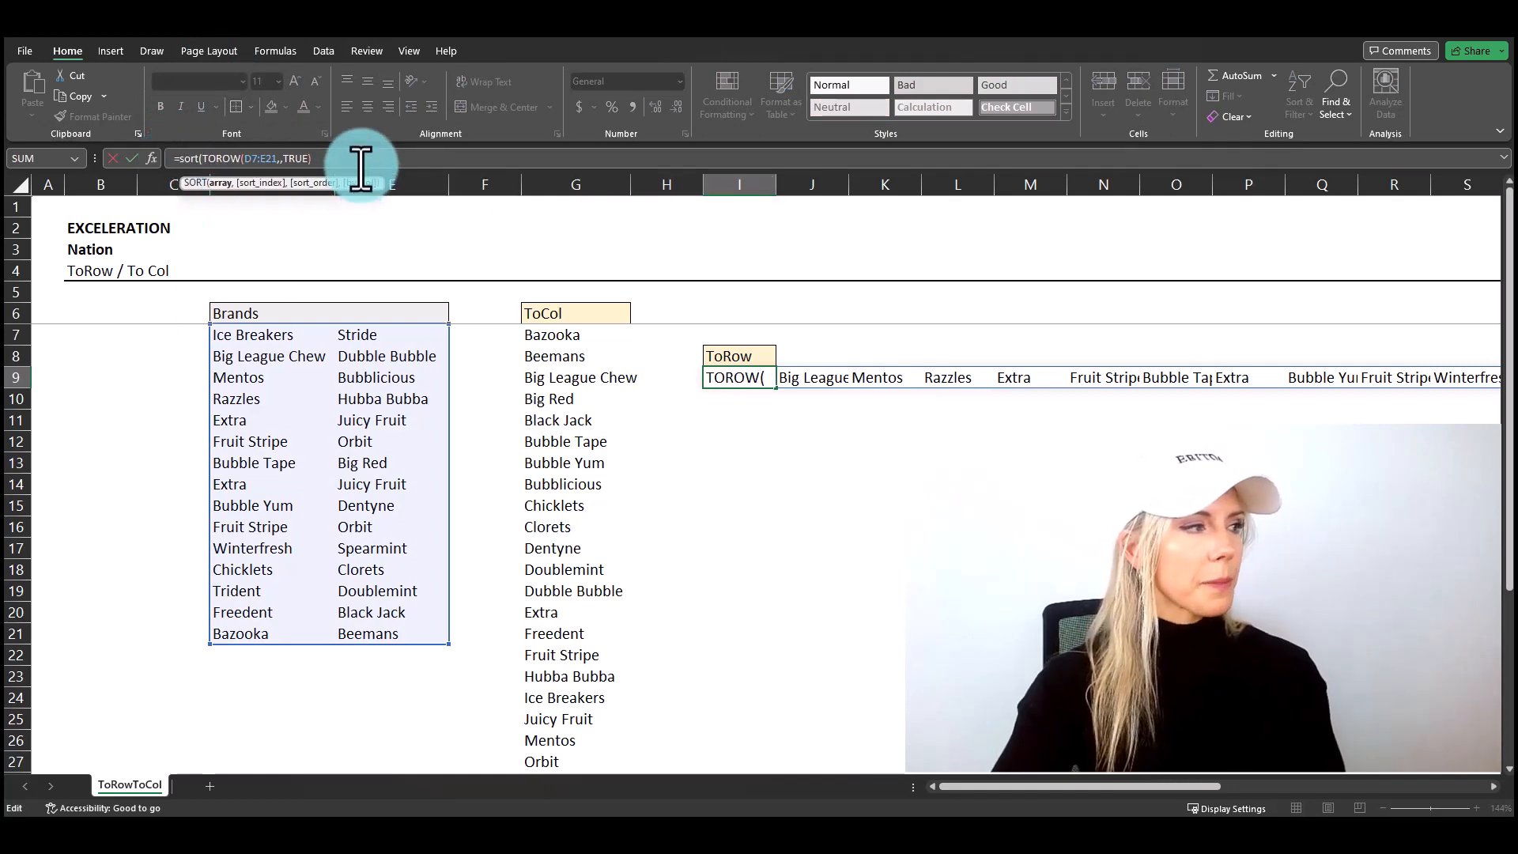
left_click(359, 164)
key("Return")
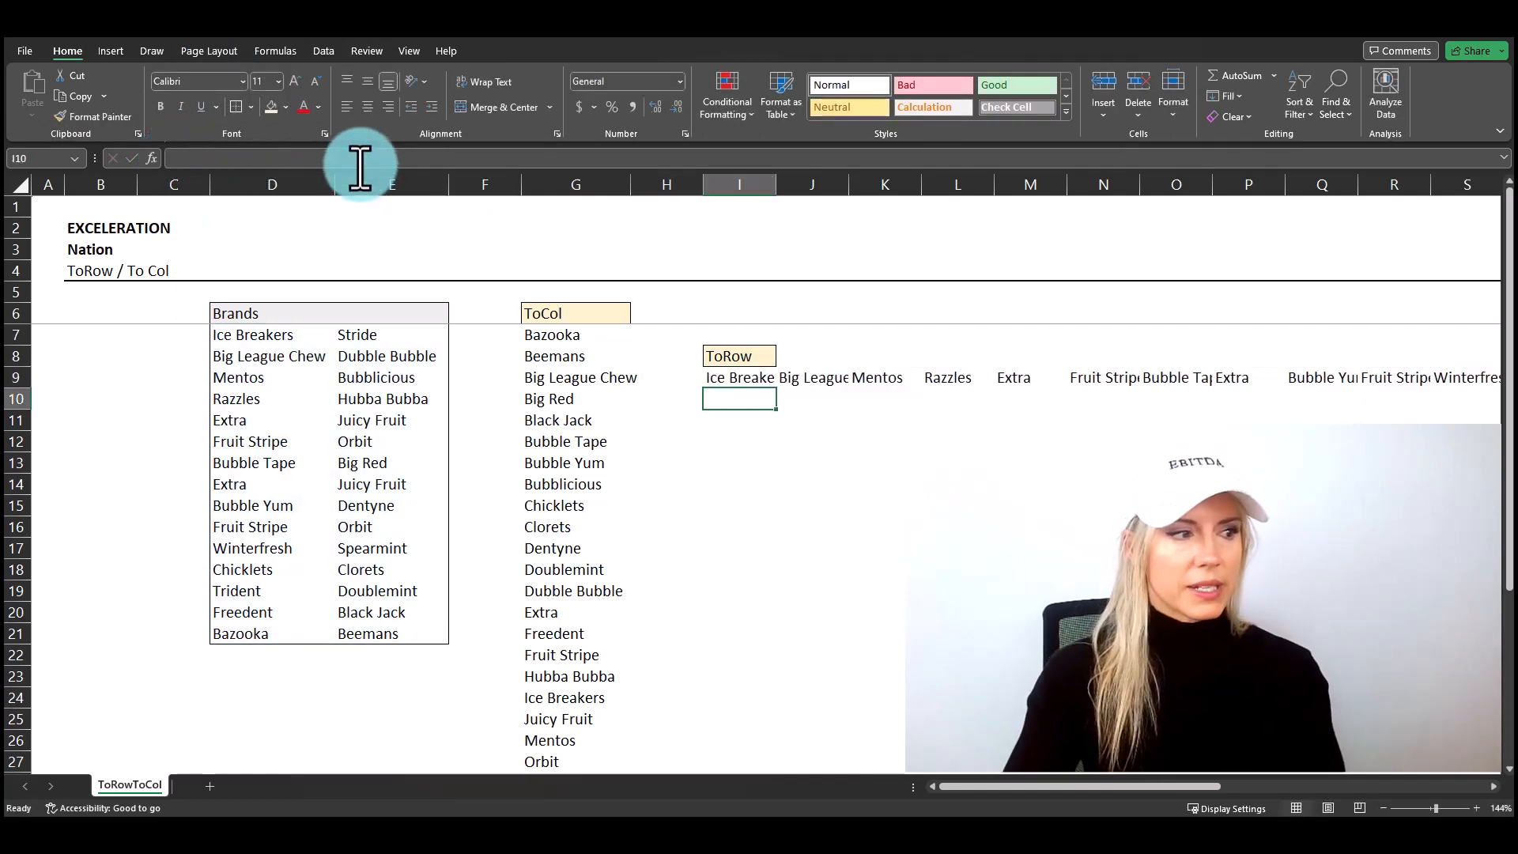
Step: Set SORT's by_col argument in I9 to TRUE, making the formula =SORT(TOROW(D7:E21,,TRUE),,,TRUE), to sort the brands across the row
key("Up")
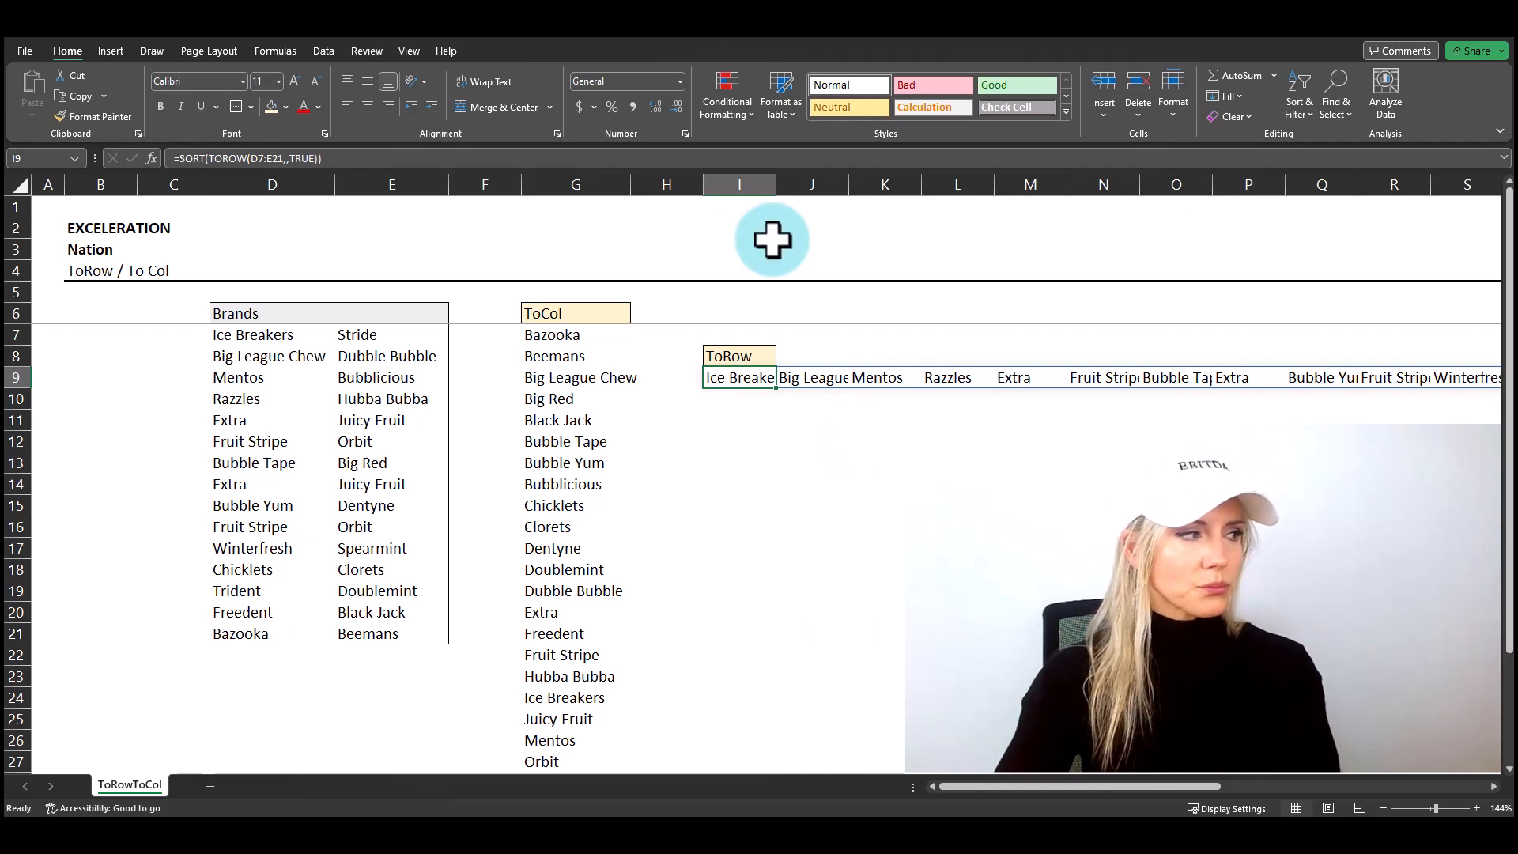
left_click(365, 164)
key("BackSpace")
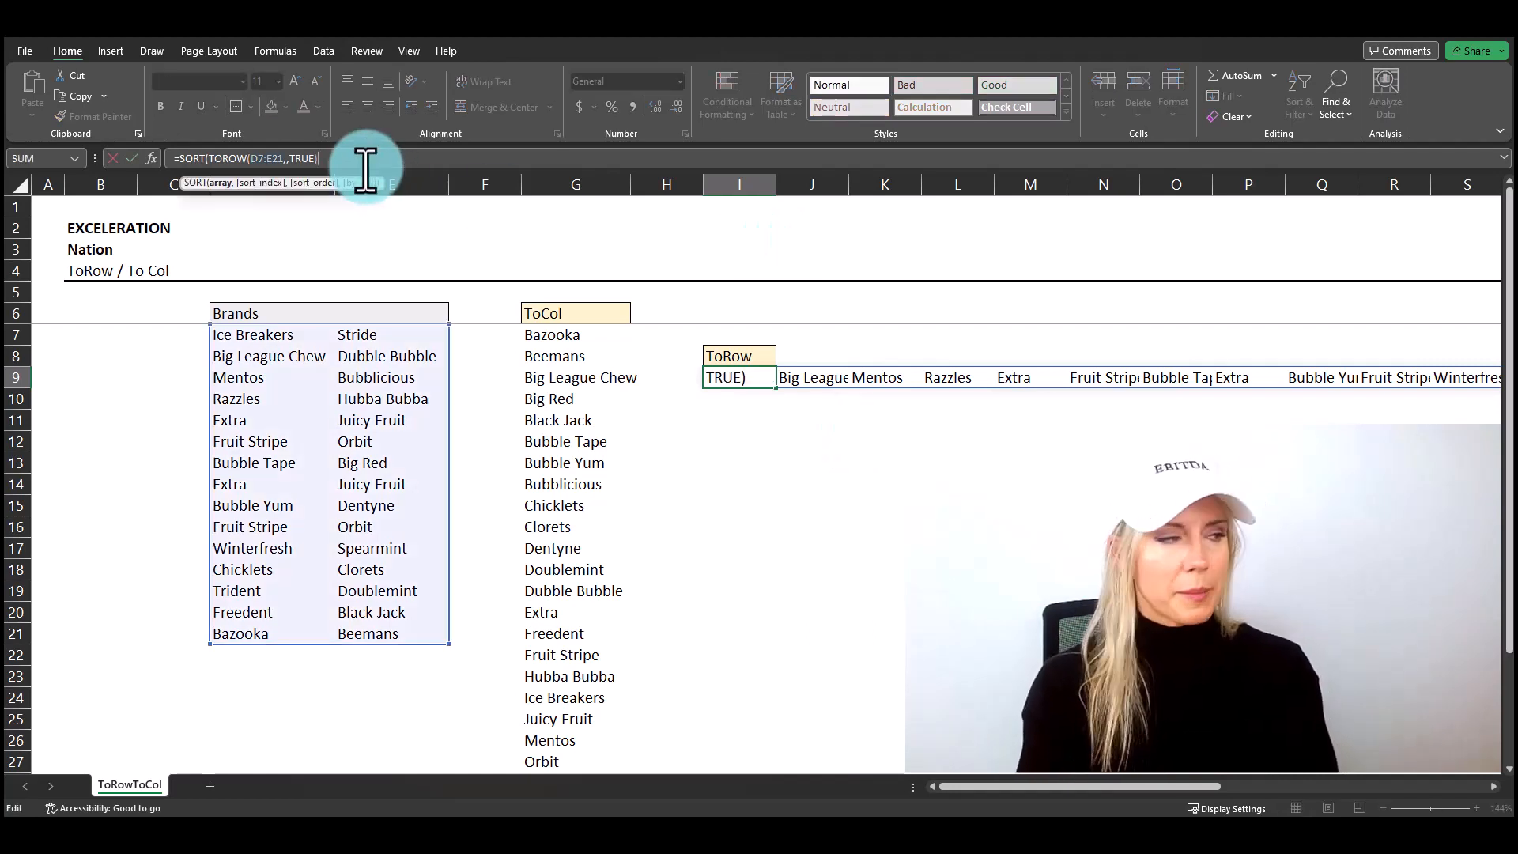
type(",")
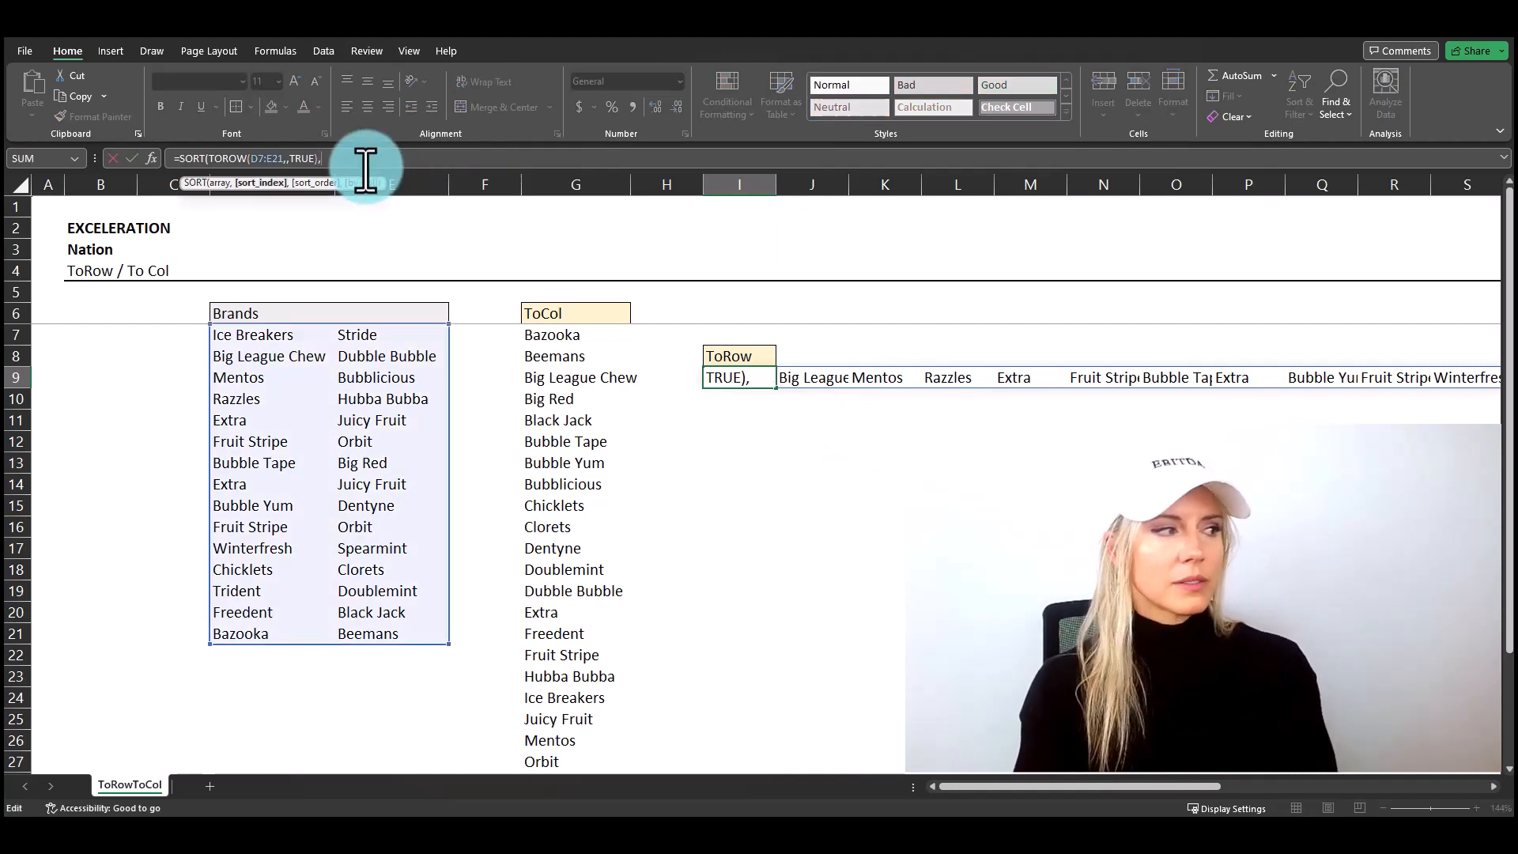
type(",,")
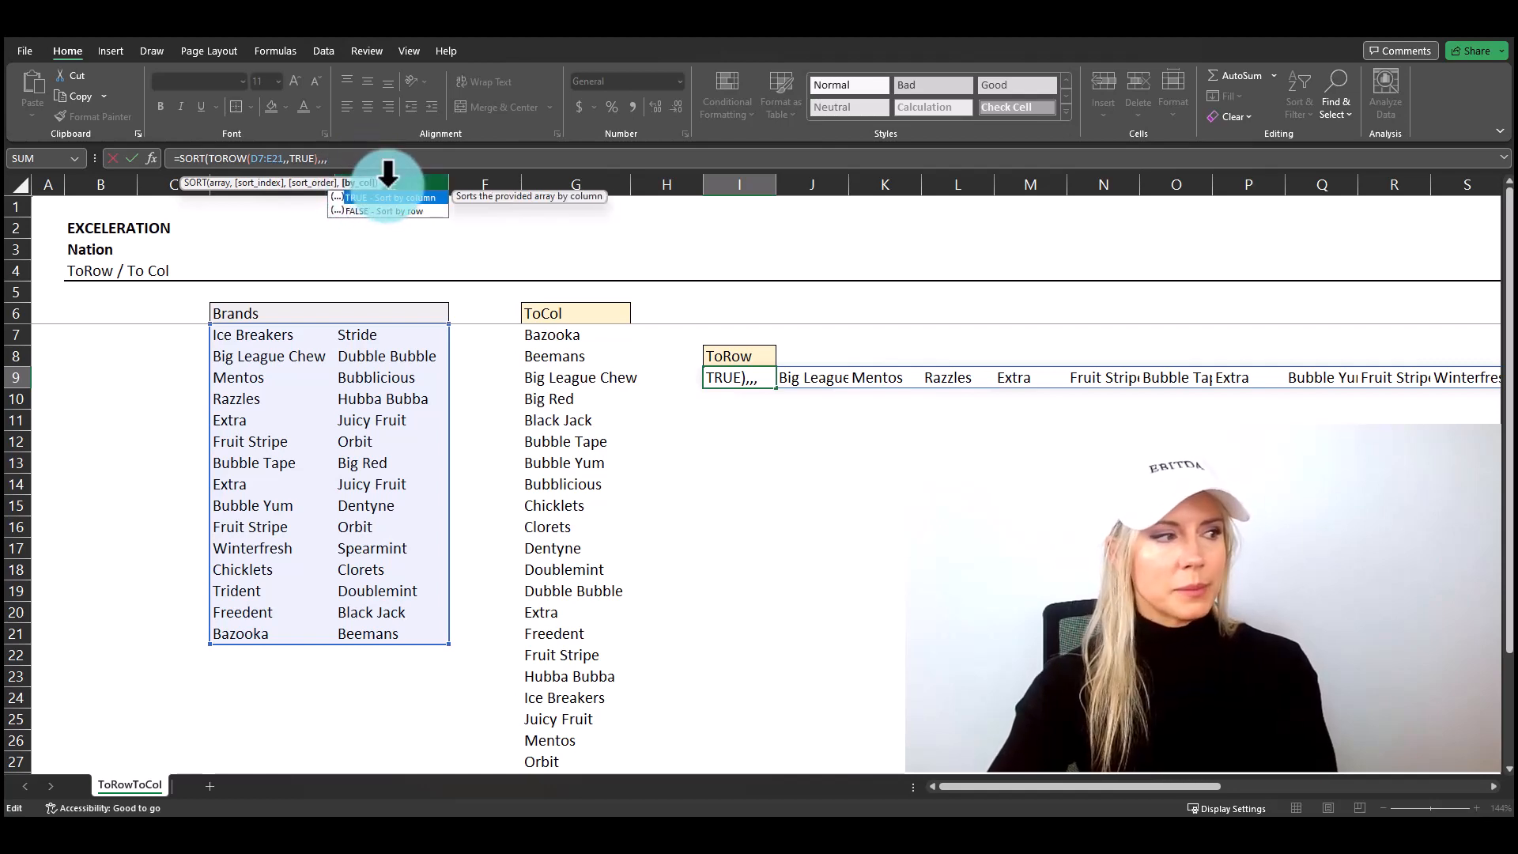
type("true")
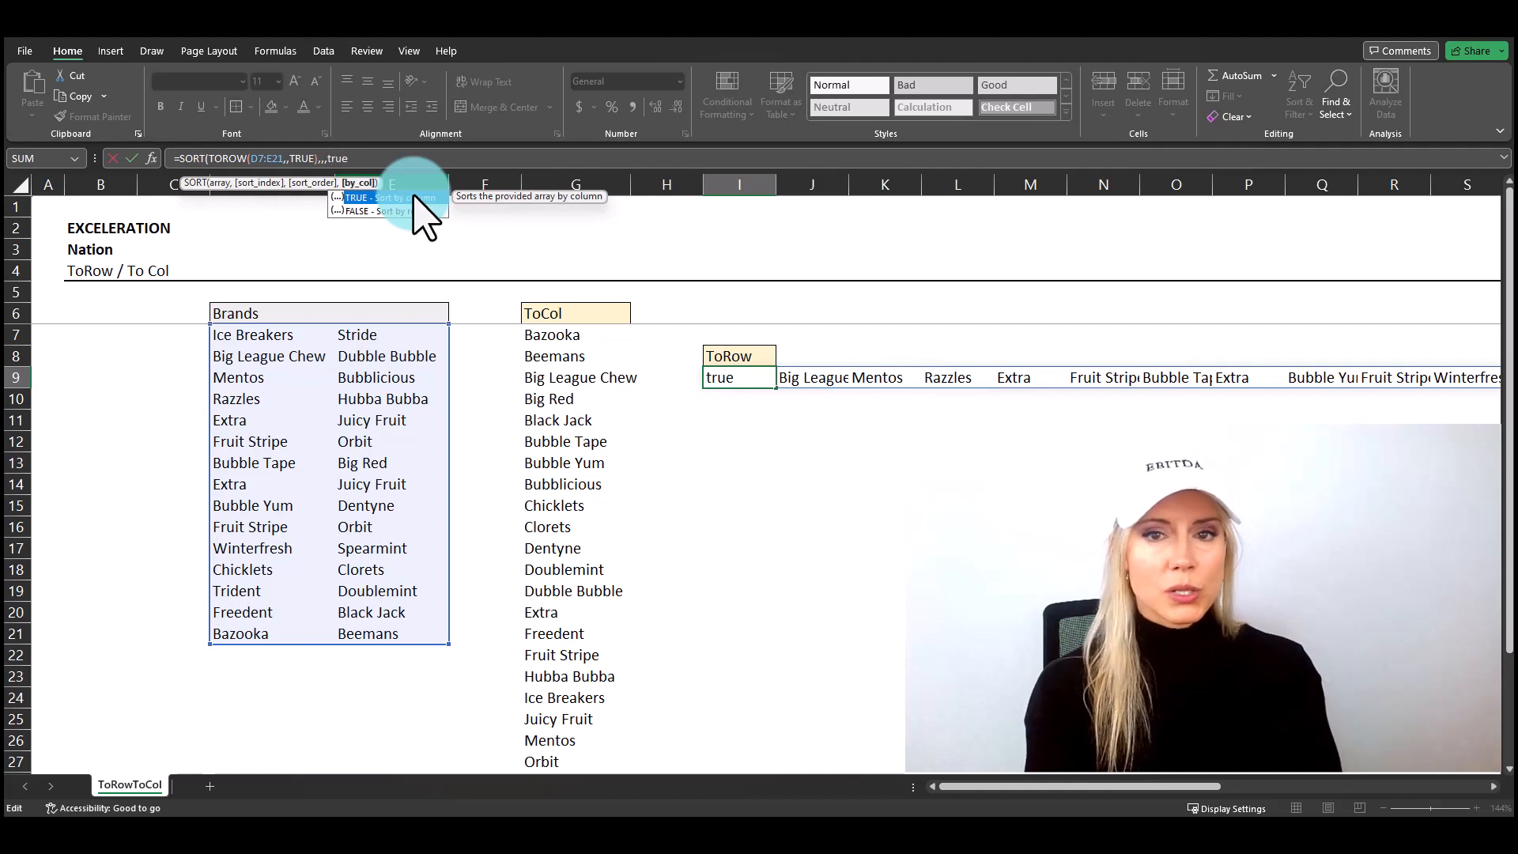
type(")")
key("Return")
Step: Wrap the I9 formula in UNIQUE with by_col TRUE, making it =UNIQUE(SORT(TOROW(D7:E21,,TRUE),,,TRUE),TRUE), to remove duplicate brands
key("Up")
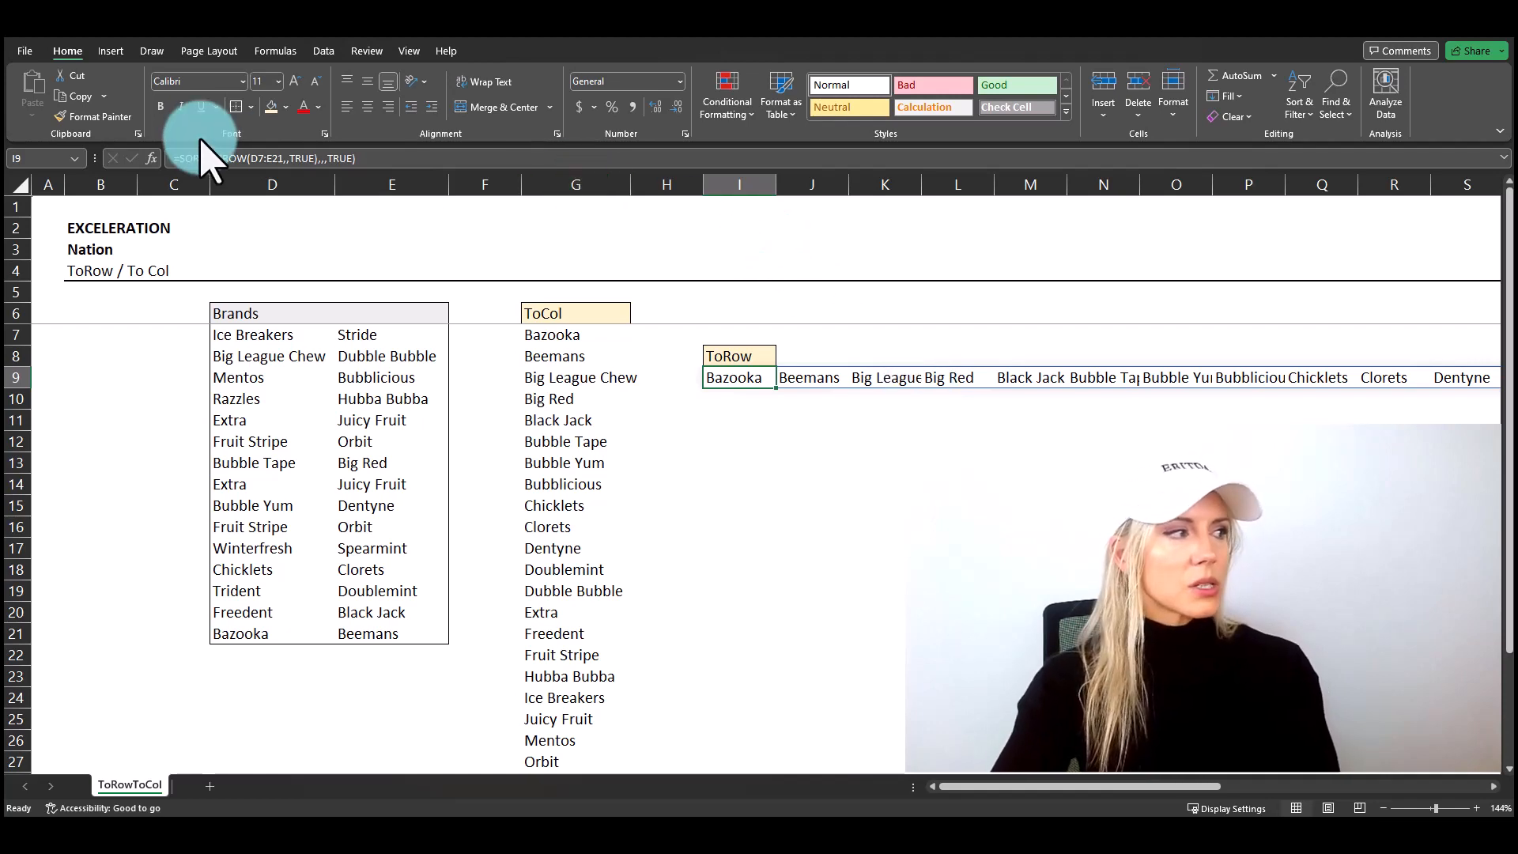
left_click(178, 158)
type("unique(")
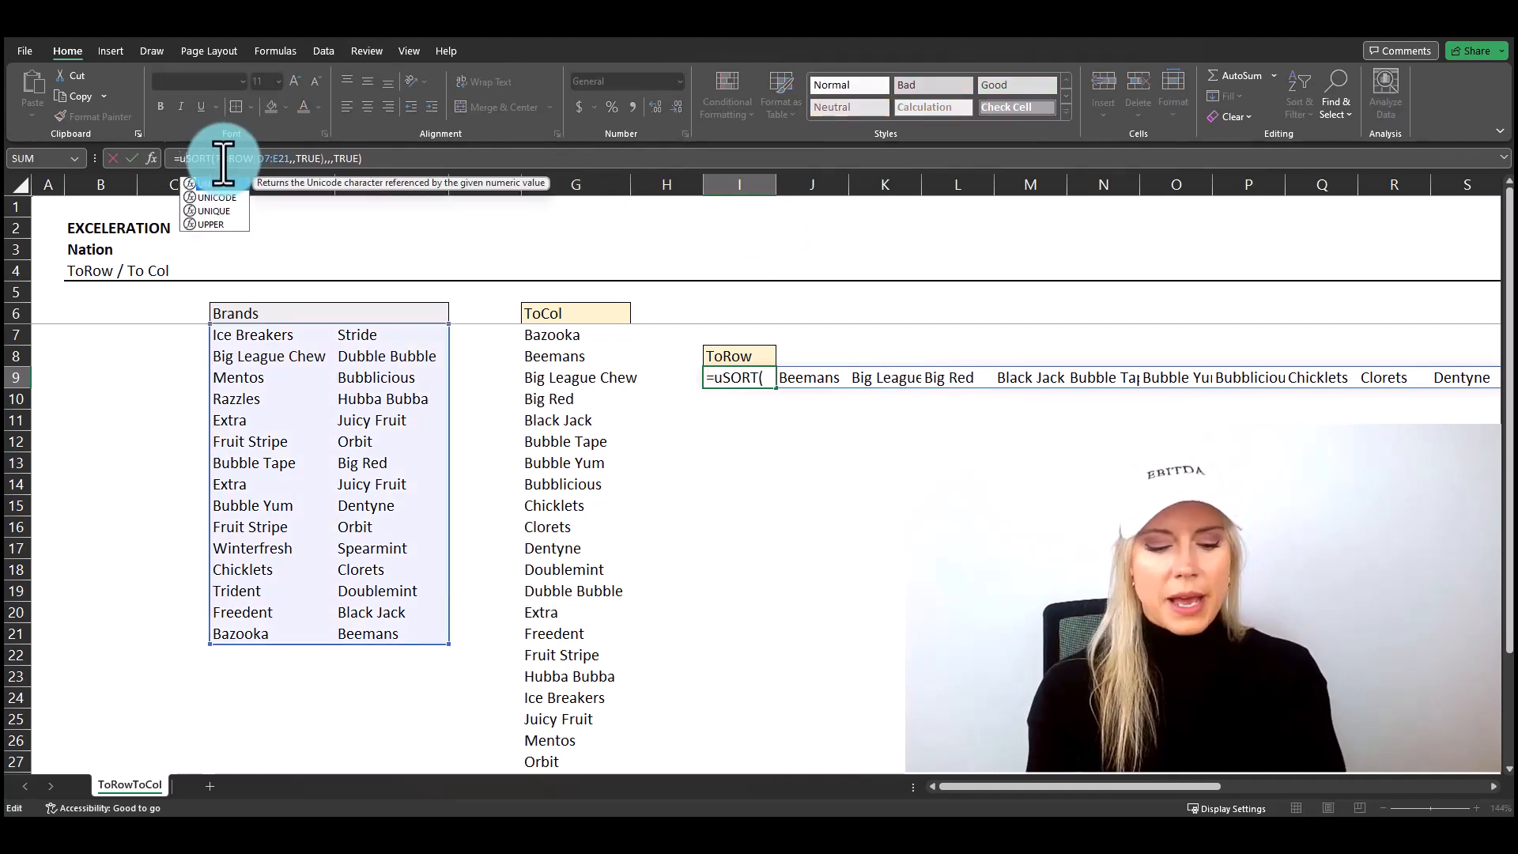
left_click(436, 154)
type(",")
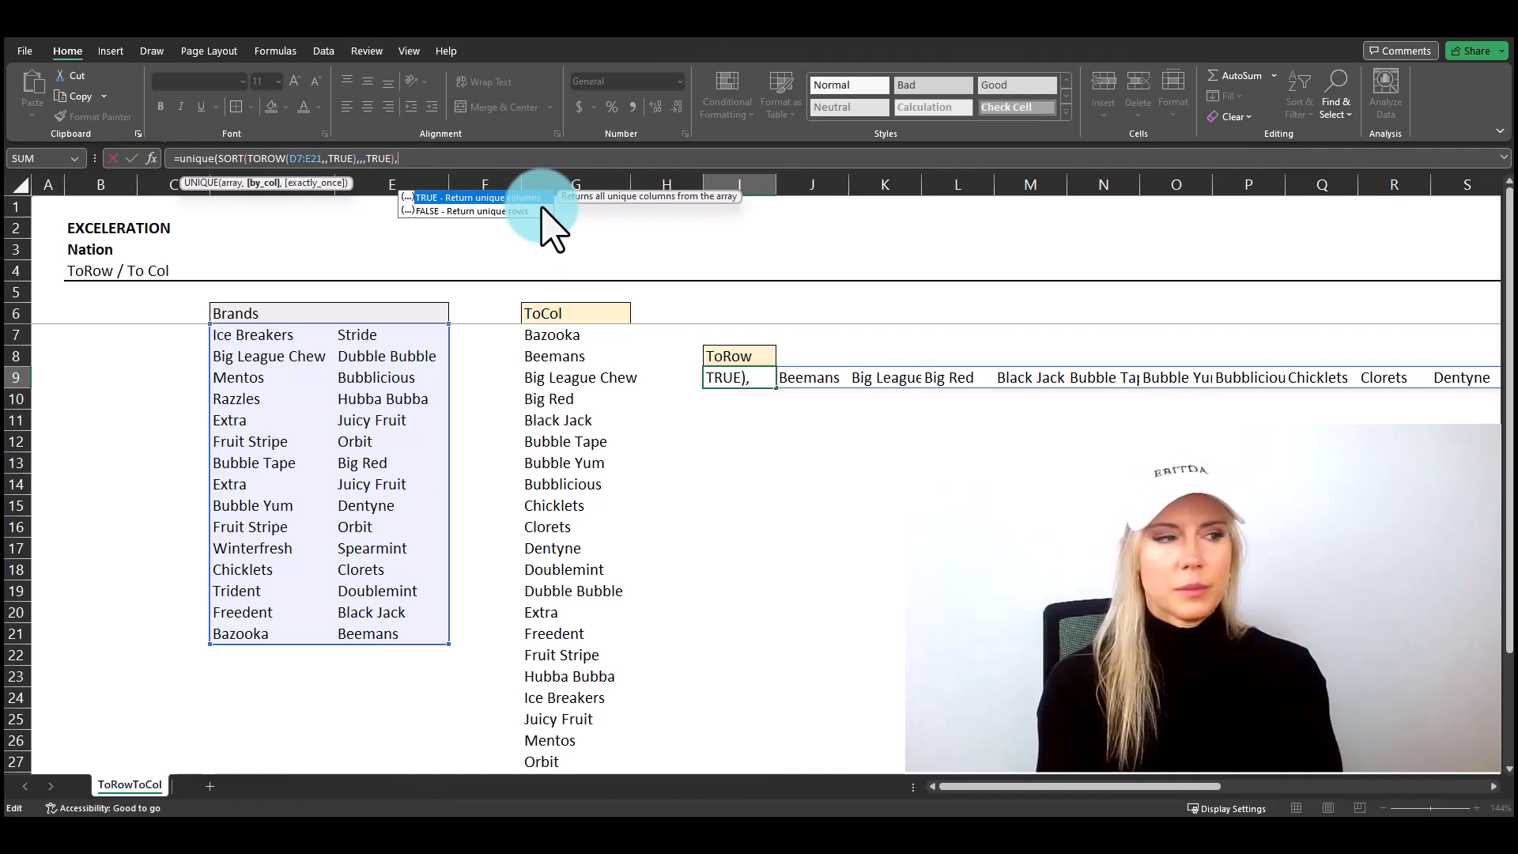
type("true)")
key("Return")
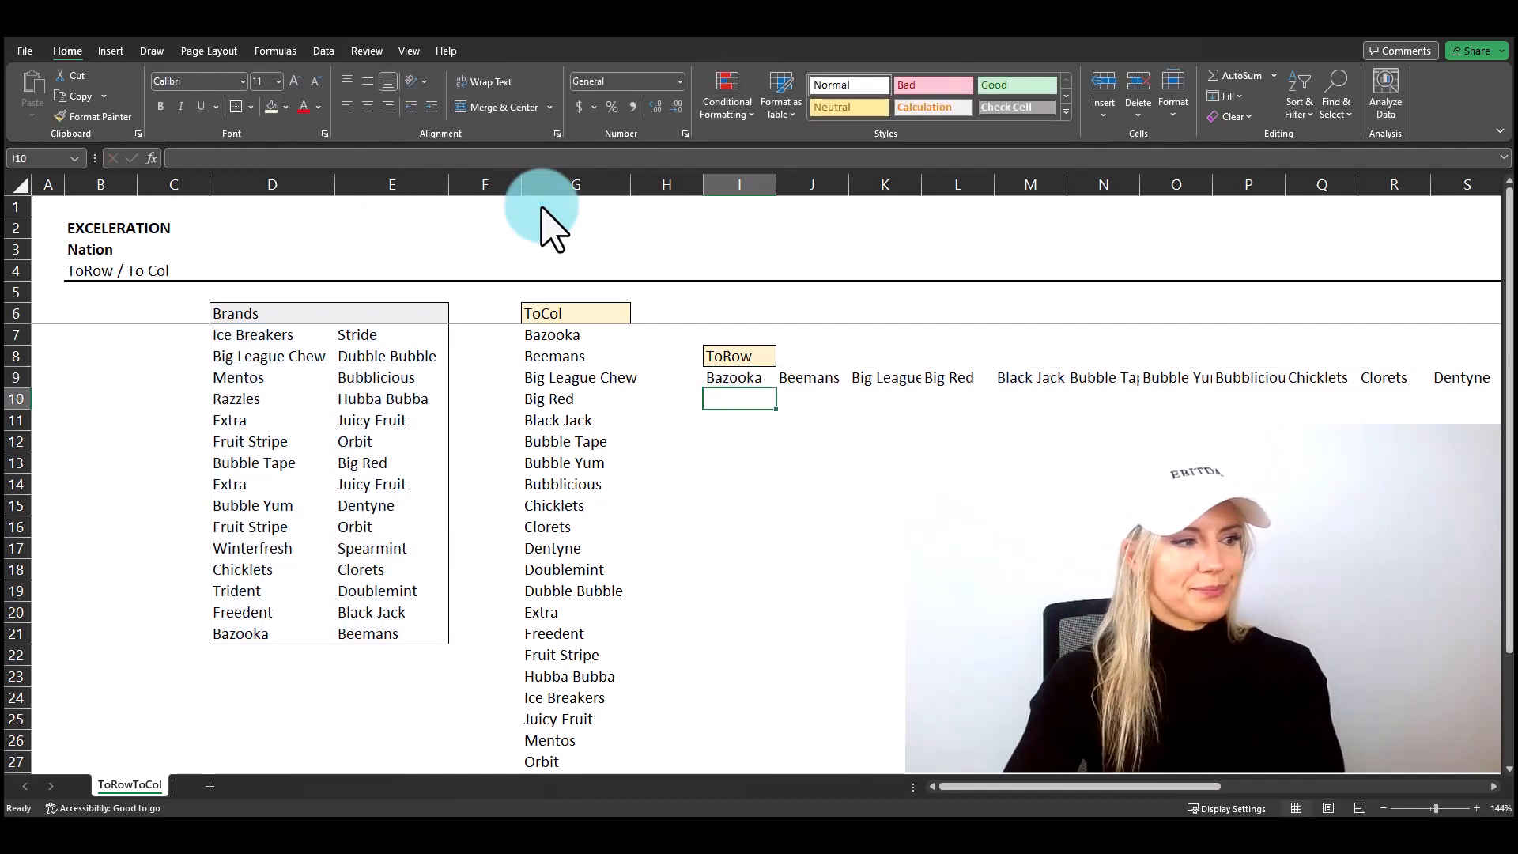
Step: Examine the brands spilled across row 9 for alphabetical order and duplicates
key("Up")
key("Right")
key("Right")
key("Right")
key("Right")
key("Right")
key("Right")
key("Right")
key("Right")
key("Right")
key("Right")
key("Right")
key("Right")
key("Right")
key("Right")
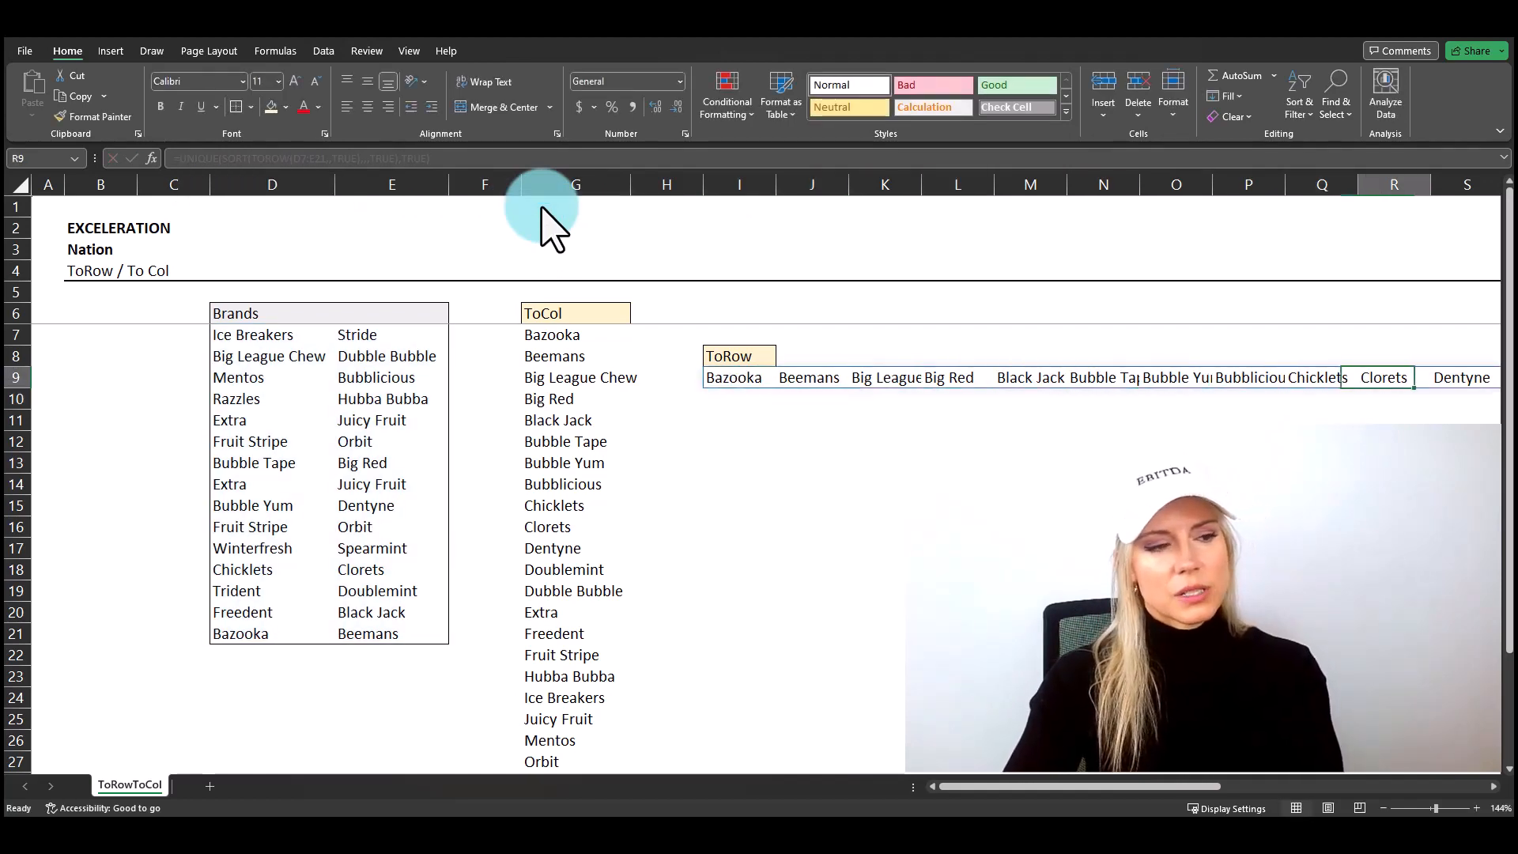
key("Right")
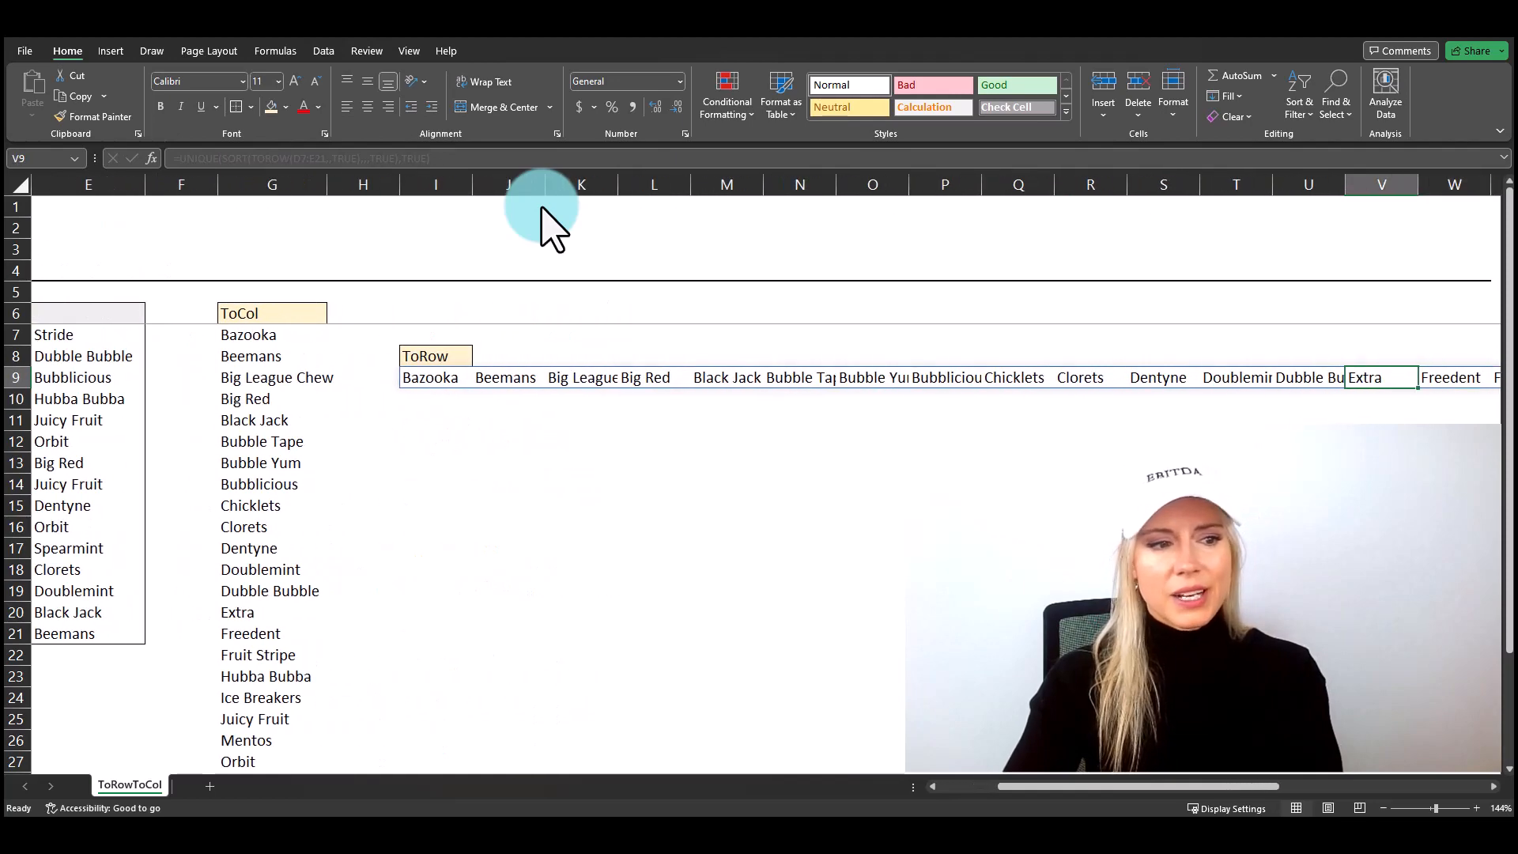
key("Left")
key("Left")
key("Left")
key("Left")
key("Left")
key("Left")
key("Left")
key("Left")
key("Left")
key("Left")
key("Left")
key("Left")
key("Left")
key("Left")
key("Left")
key("Left")
key("Left")
key("Left")
key("Left")
key("Left")
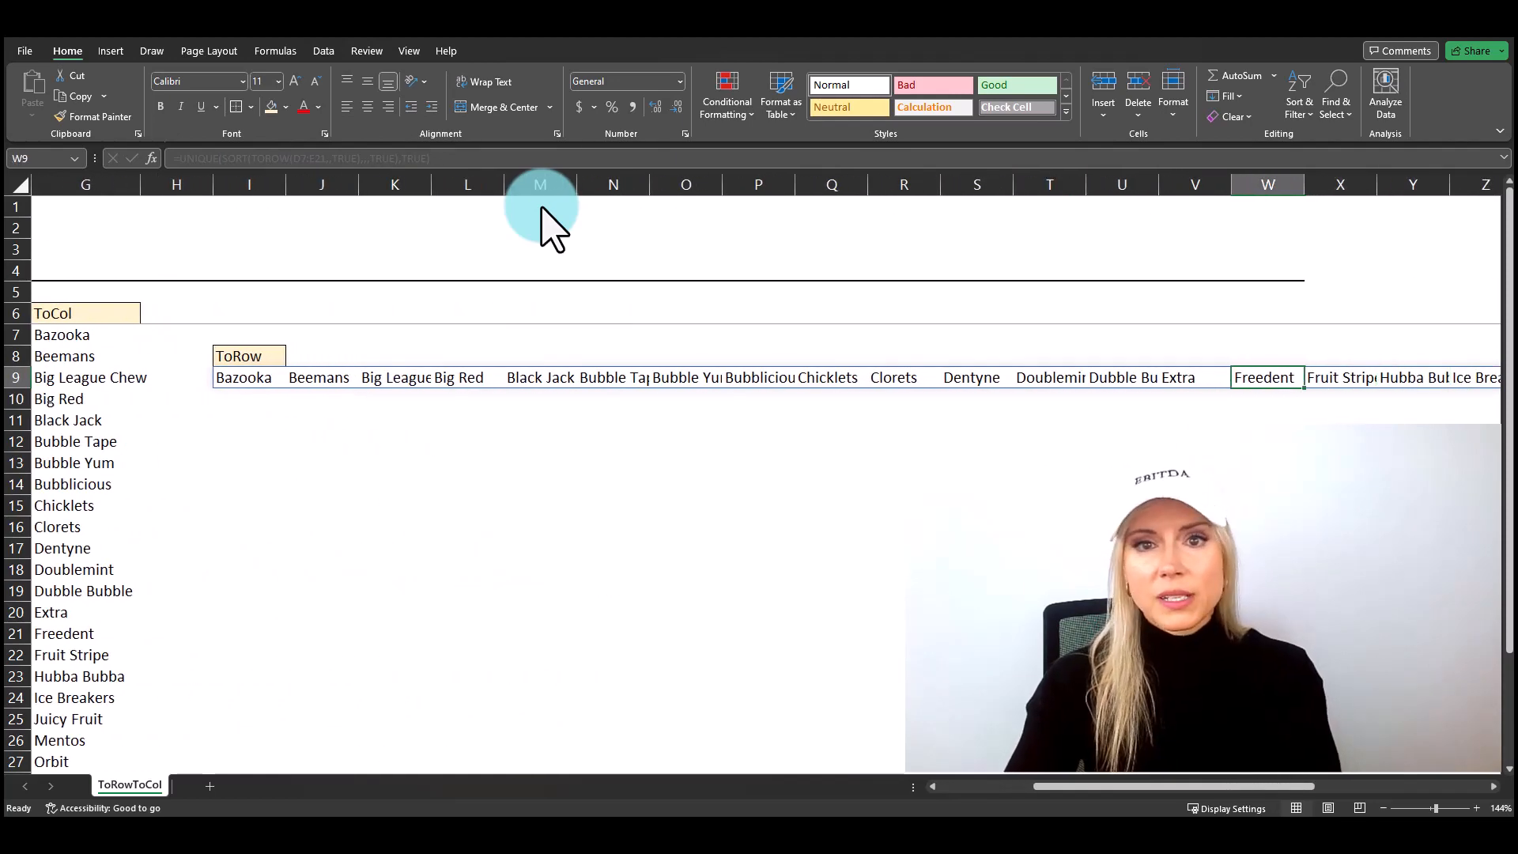
key("Right")
key("Right")
key("Right")
key("Right")
key("Right")
key("Right")
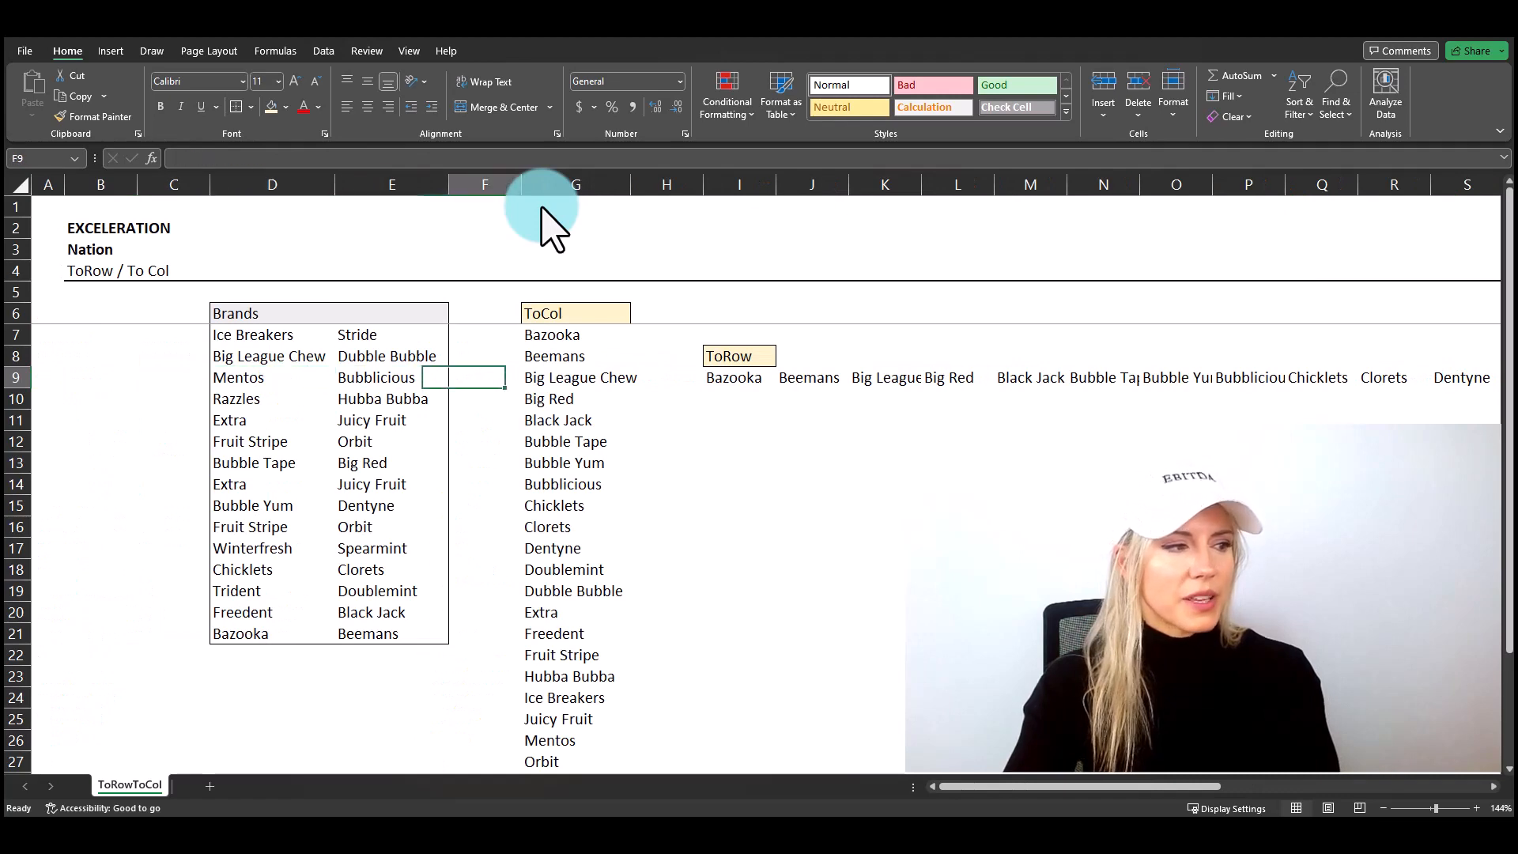